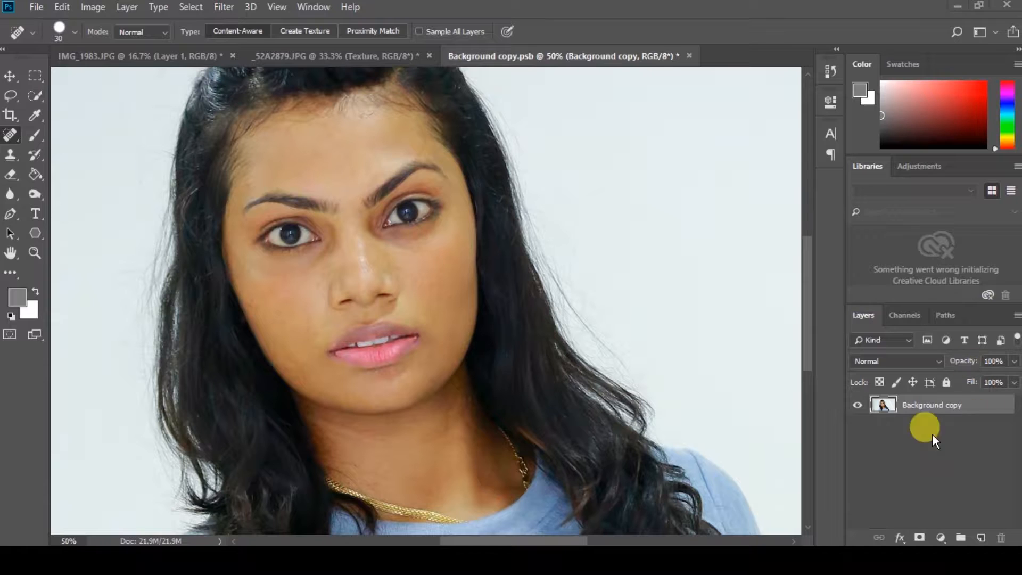
Duplicate the Background copy layer and name the duplicate Color.
{"action": "left_click", "coordinate": [937, 456]}
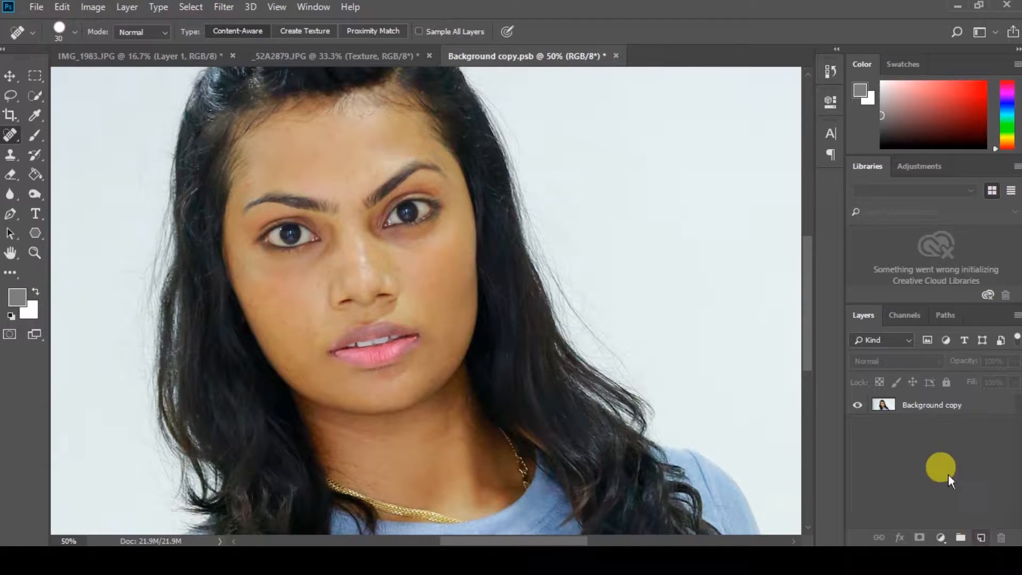
{"action": "double_click", "coordinate": [914, 407]}
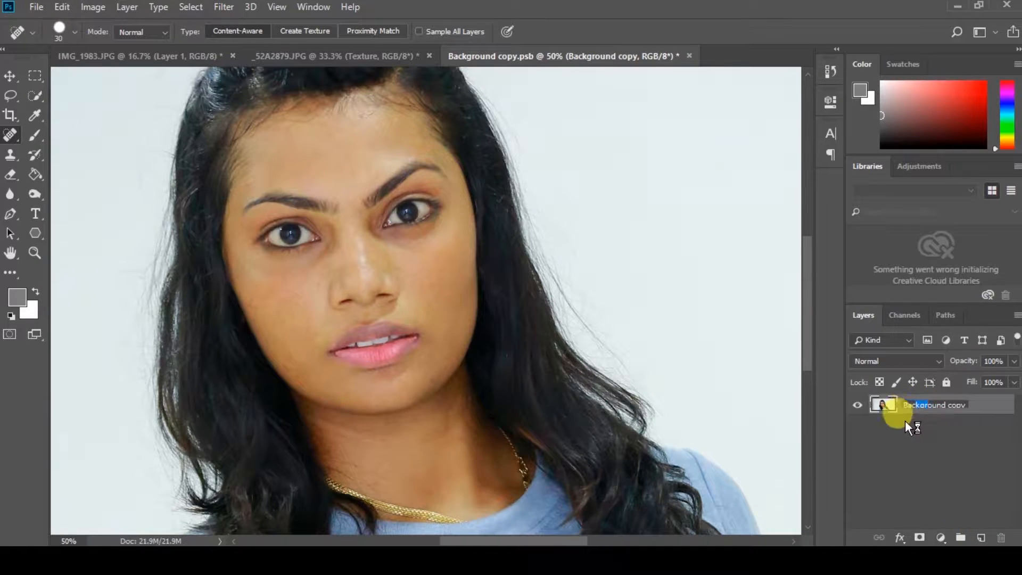
{"action": "left_click_drag", "start_coordinate": [879, 406], "coordinate": [981, 537]}
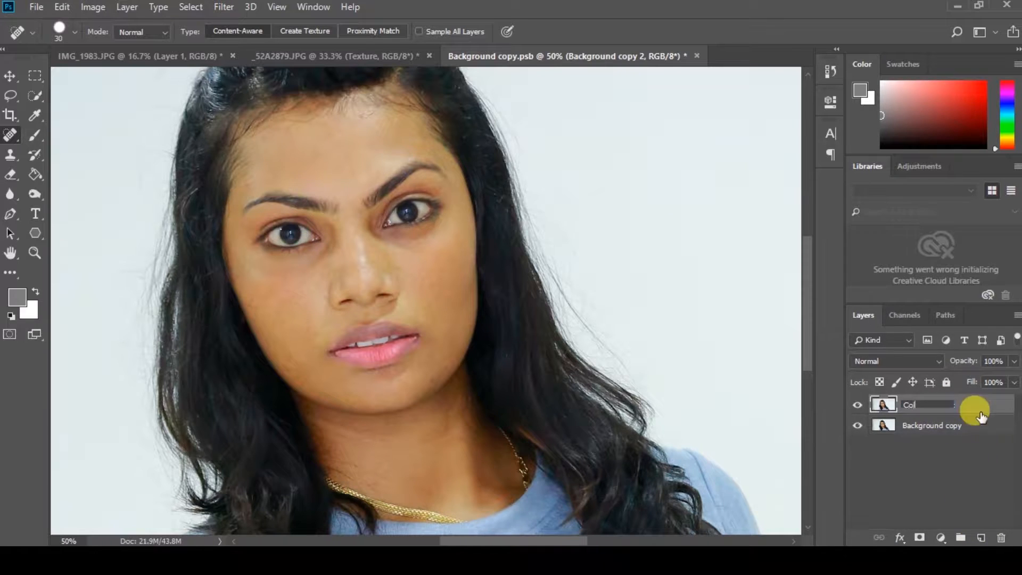
{"action": "left_click", "coordinate": [962, 456]}
Duplicate the Color layer and name the new top layer Texture.
{"action": "left_click_drag", "start_coordinate": [895, 411], "coordinate": [980, 537]}
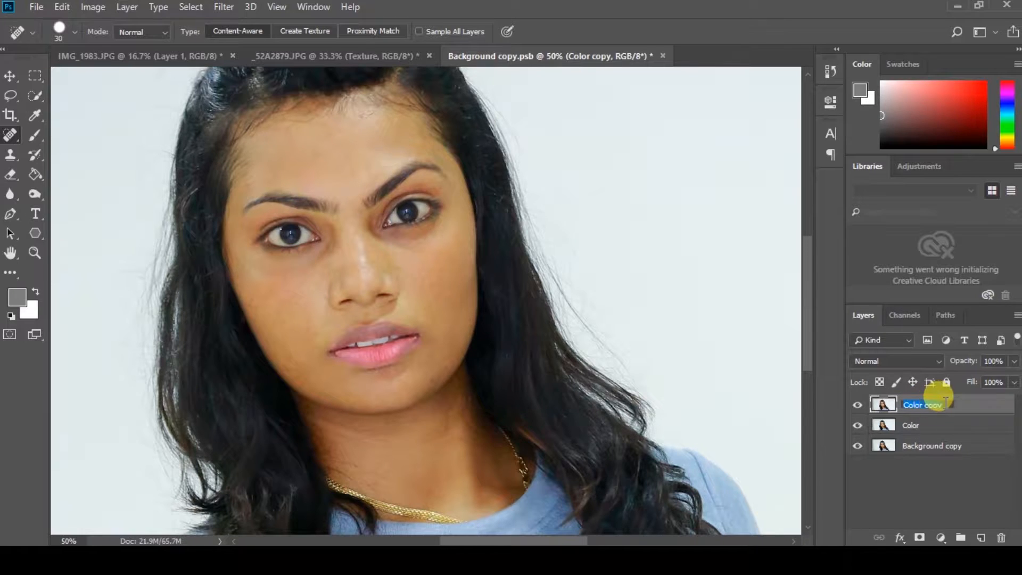
{"action": "left_click_drag", "start_coordinate": [946, 403], "coordinate": [857, 402]}
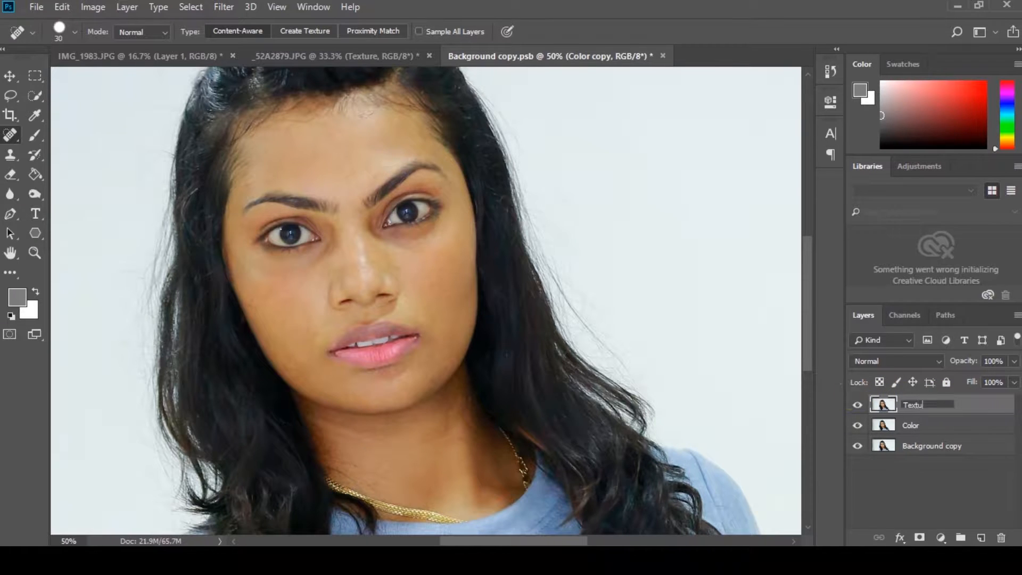
Convert the Color layer and the Texture layer into separate smart objects.
{"action": "right_click", "coordinate": [912, 423]}
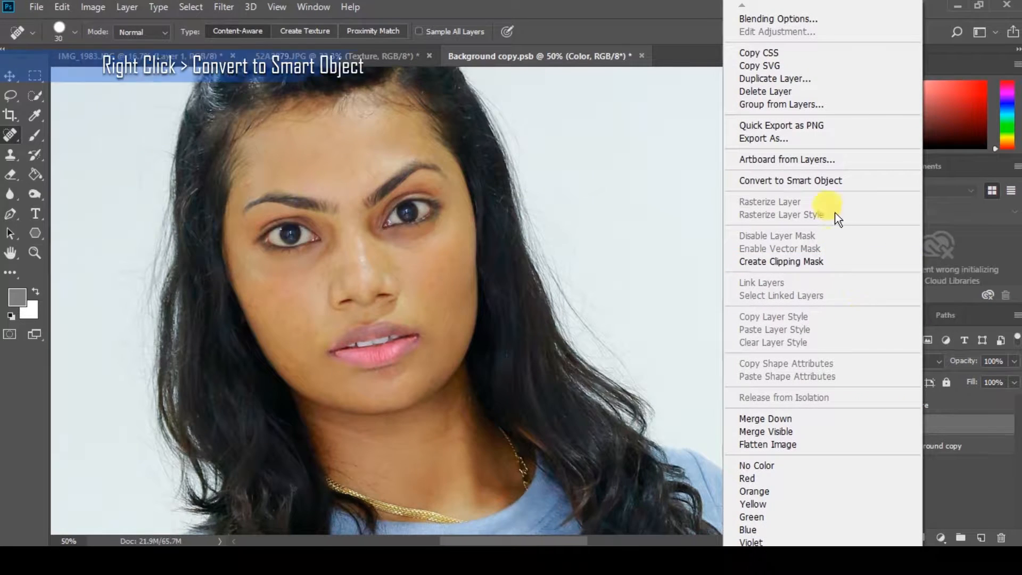
{"action": "left_click", "coordinate": [851, 181]}
{"action": "left_click", "coordinate": [946, 410]}
{"action": "right_click", "coordinate": [937, 405]}
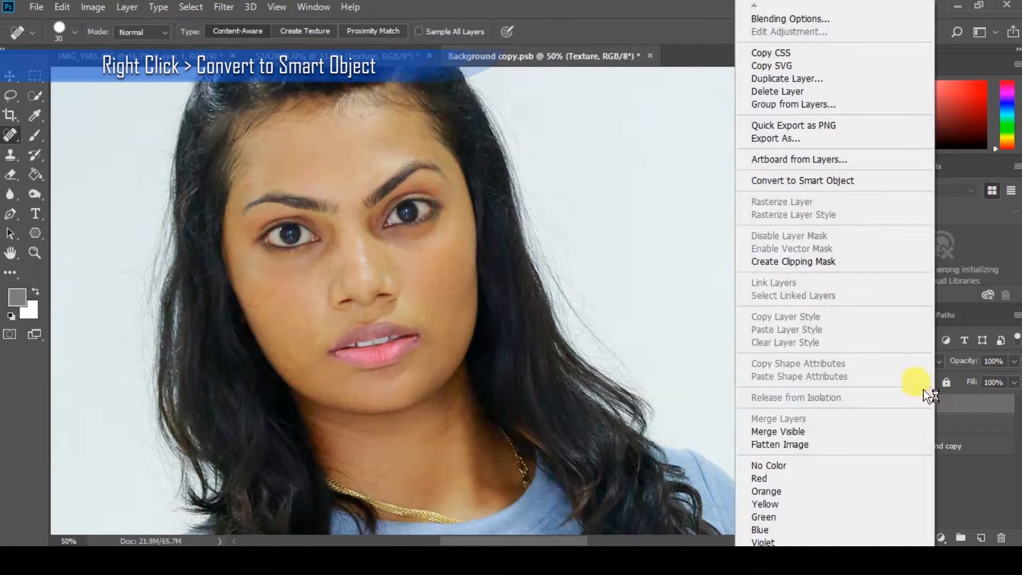
{"action": "left_click", "coordinate": [839, 180]}
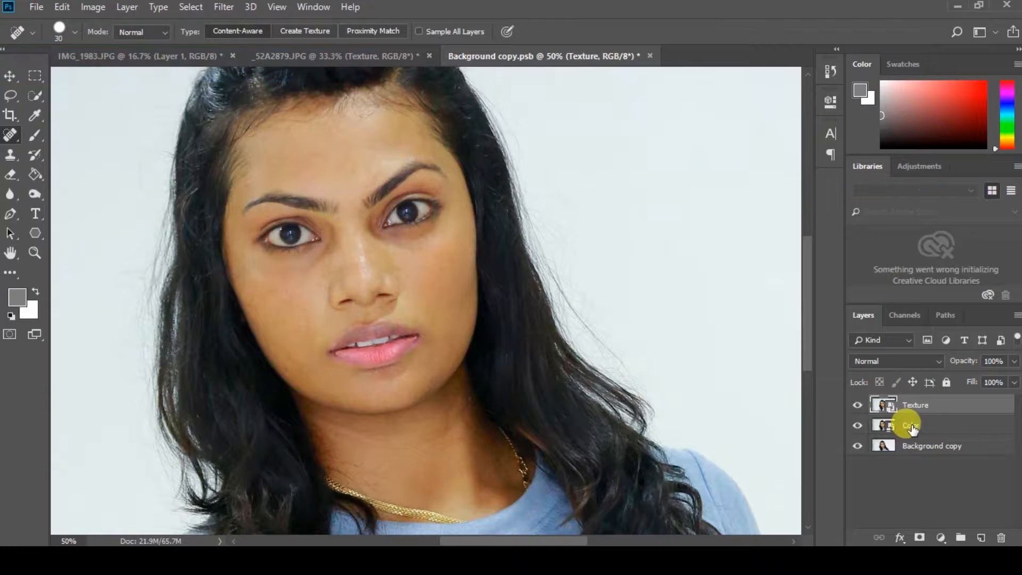
Hide the Texture layer and apply a Gaussian Blur with a radius of 8.4 pixels to the Color layer.
{"action": "left_click", "coordinate": [873, 420]}
{"action": "left_click", "coordinate": [857, 404]}
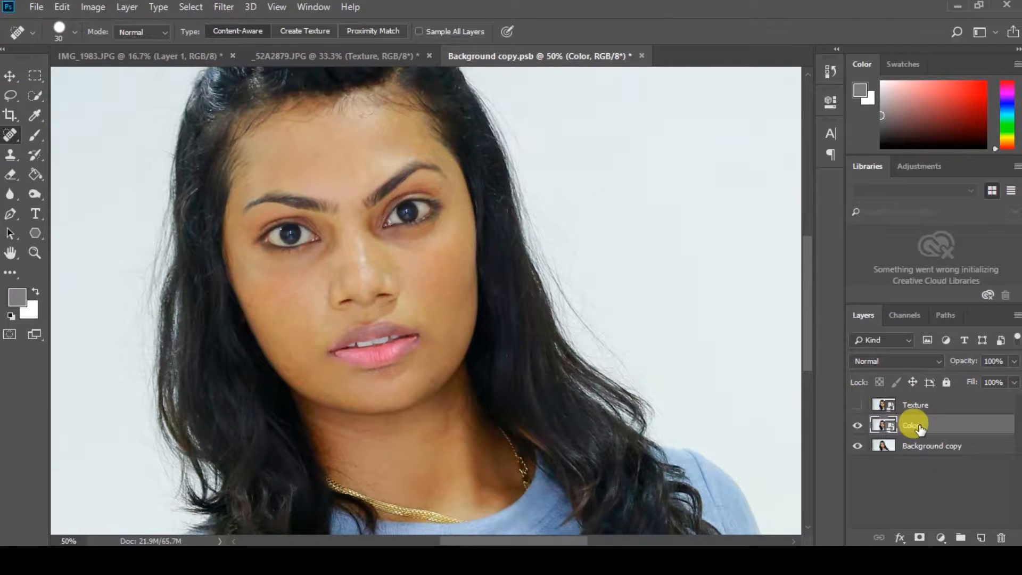
{"action": "left_click", "coordinate": [223, 8]}
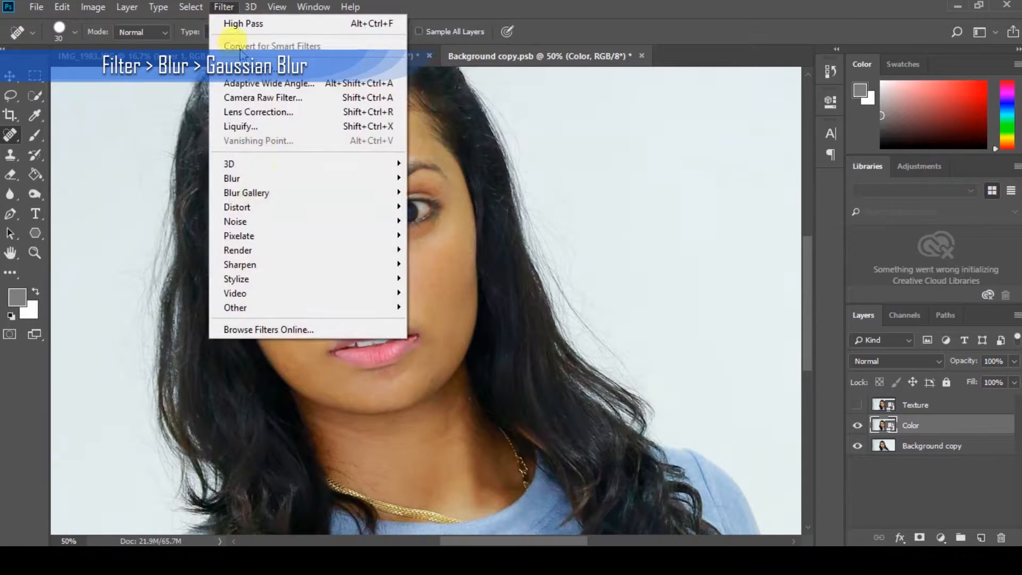
{"action": "mouse_move", "coordinate": [310, 177]}
{"action": "left_click", "coordinate": [450, 235]}
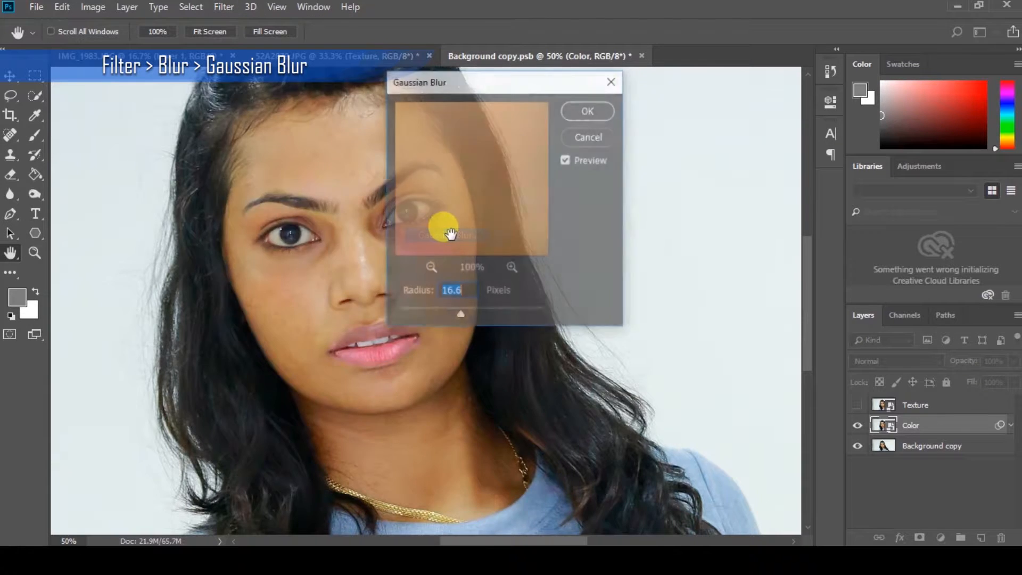
{"action": "left_click_drag", "start_coordinate": [502, 80], "coordinate": [650, 104]}
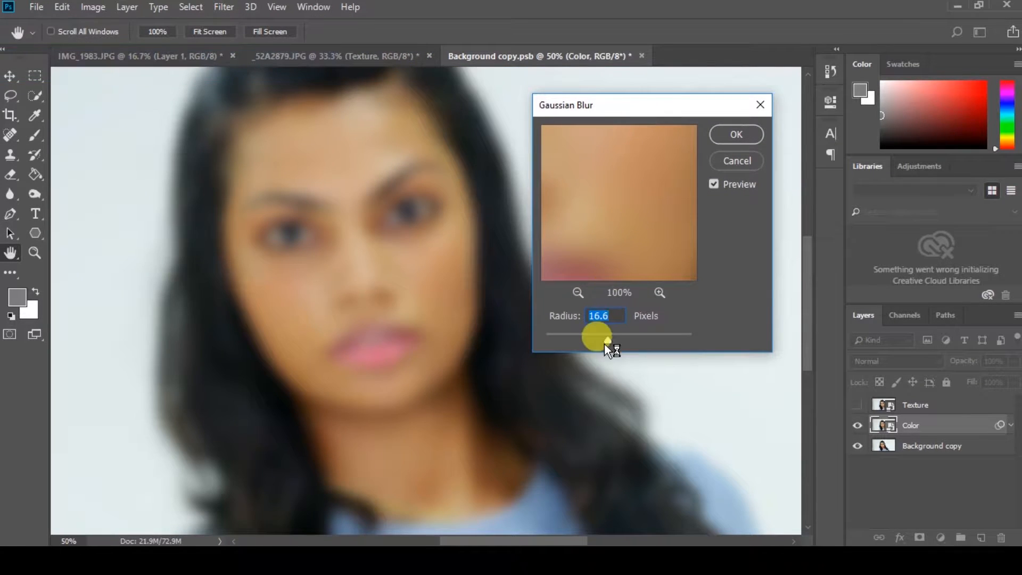
{"action": "left_click_drag", "start_coordinate": [602, 341], "coordinate": [604, 342]}
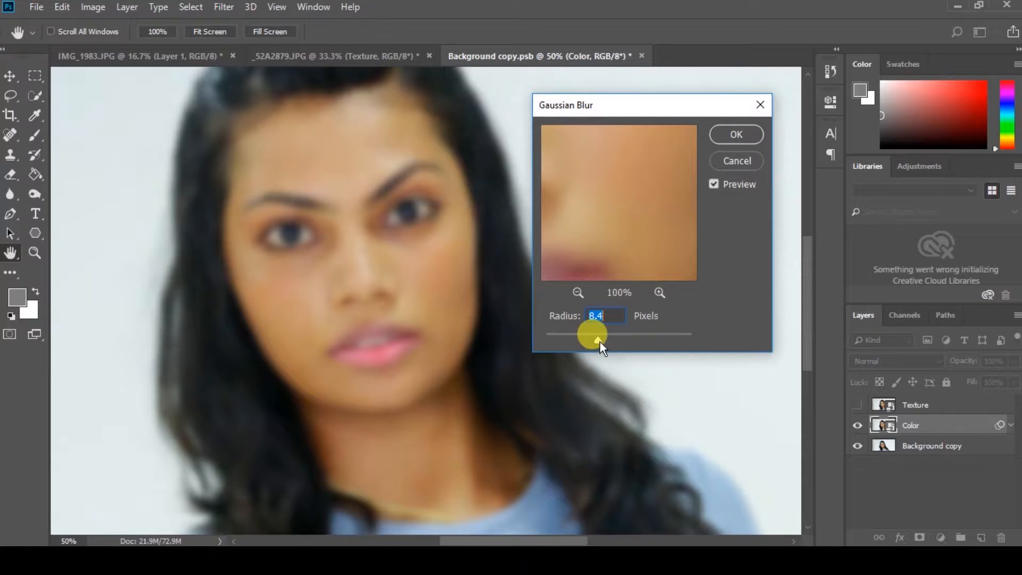
{"action": "left_click", "coordinate": [722, 144]}
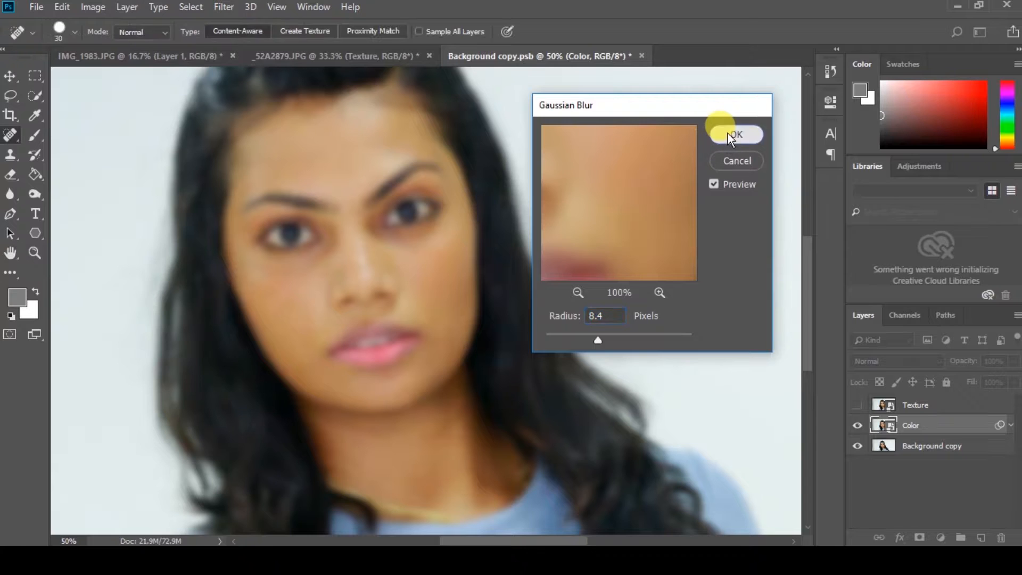
Show the Texture layer again and apply a High Pass filter to it with a radius of about 2.5 pixels.
{"action": "left_click", "coordinate": [905, 405]}
{"action": "left_click", "coordinate": [857, 404]}
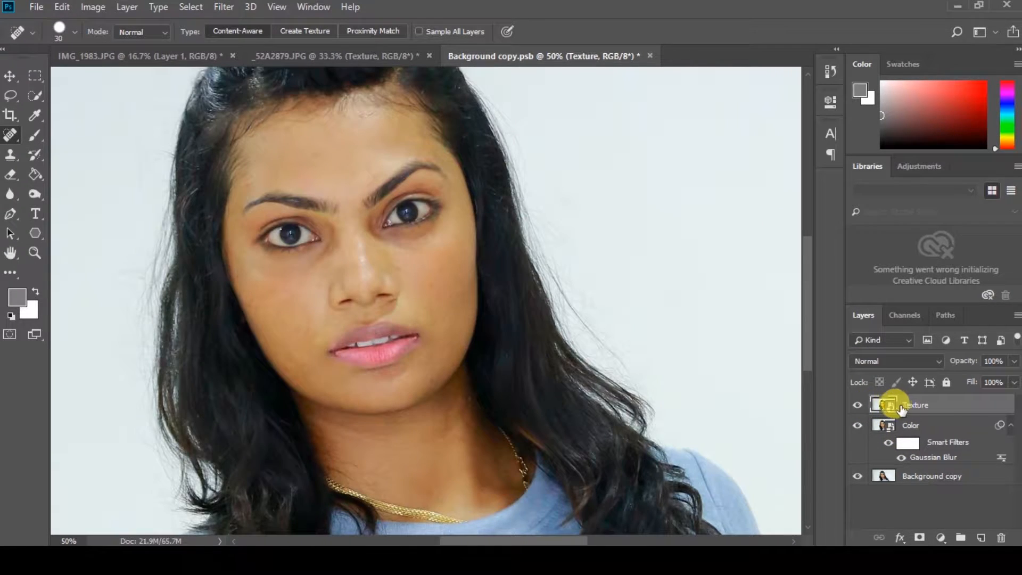
{"action": "left_click", "coordinate": [222, 6]}
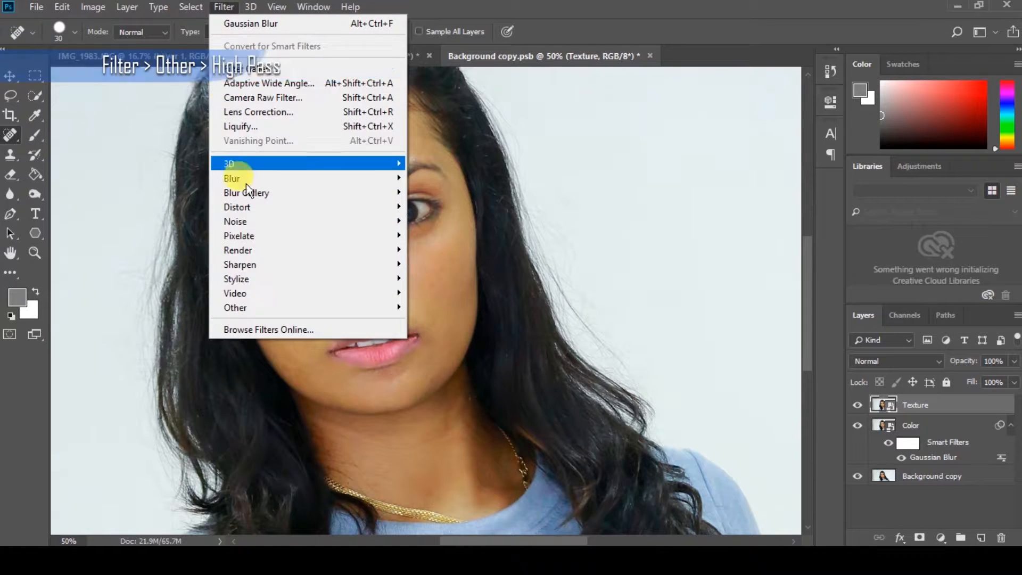
{"action": "mouse_move", "coordinate": [318, 308]}
{"action": "left_click", "coordinate": [441, 321]}
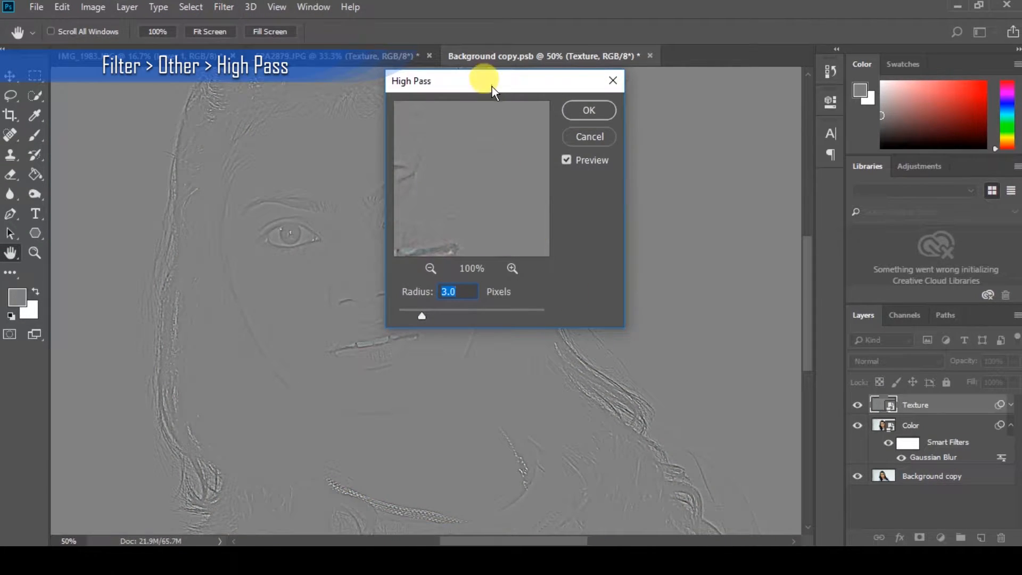
{"action": "left_click_drag", "start_coordinate": [484, 81], "coordinate": [645, 115]}
{"action": "mouse_move", "coordinate": [581, 339]}
{"action": "left_mouse_down"}
{"action": "mouse_move", "coordinate": [601, 340]}
{"action": "mouse_move", "coordinate": [570, 335]}
{"action": "left_mouse_up"}
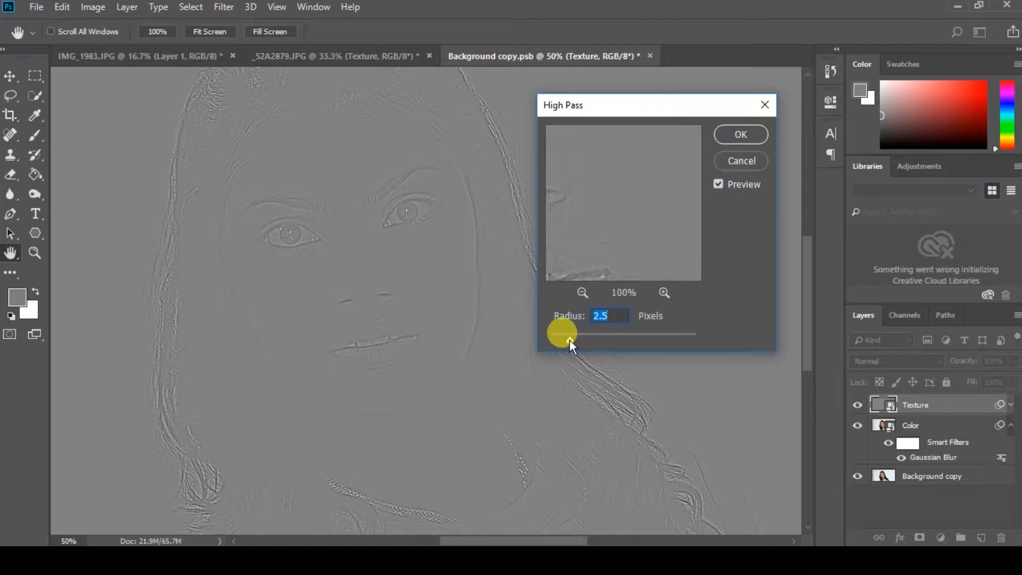
{"action": "left_click_drag", "start_coordinate": [570, 338], "coordinate": [571, 340]}
{"action": "left_click", "coordinate": [740, 136]}
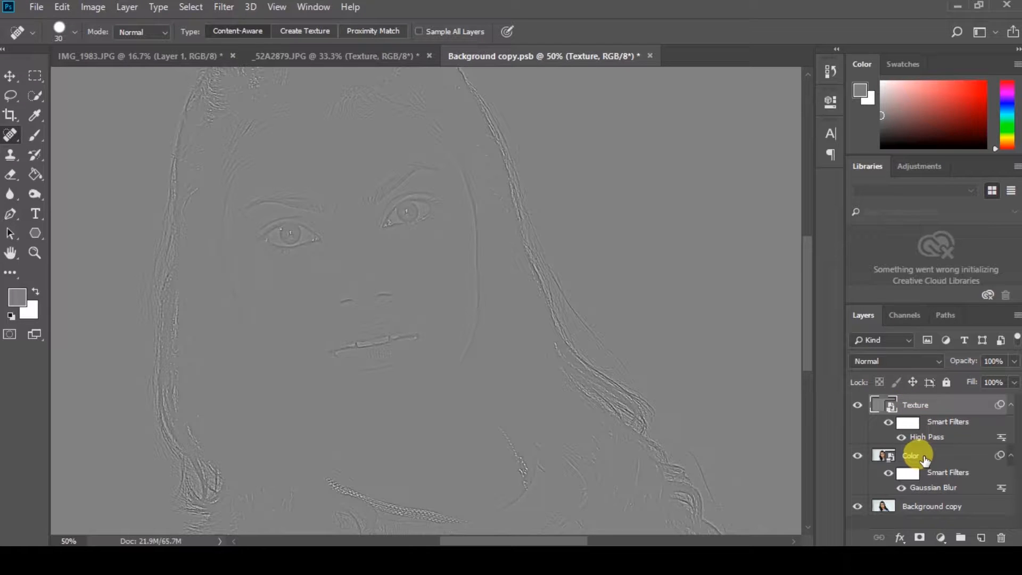
Group the Texture and Color layers and add a black layer mask that hides the whole group.
{"action": "left_click", "coordinate": [925, 458], "text": "shift"}
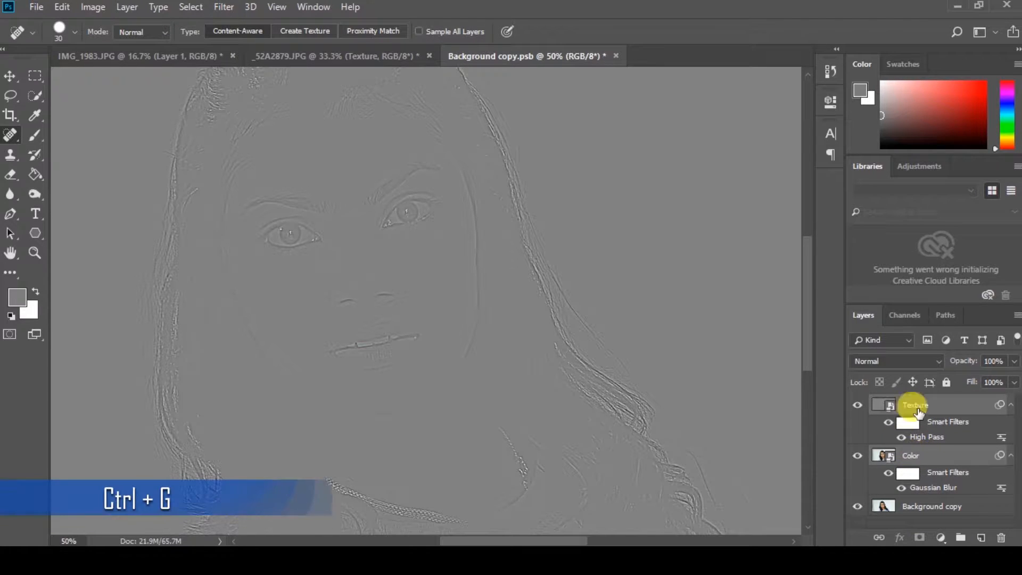
{"action": "key", "text": "ctrl+g"}
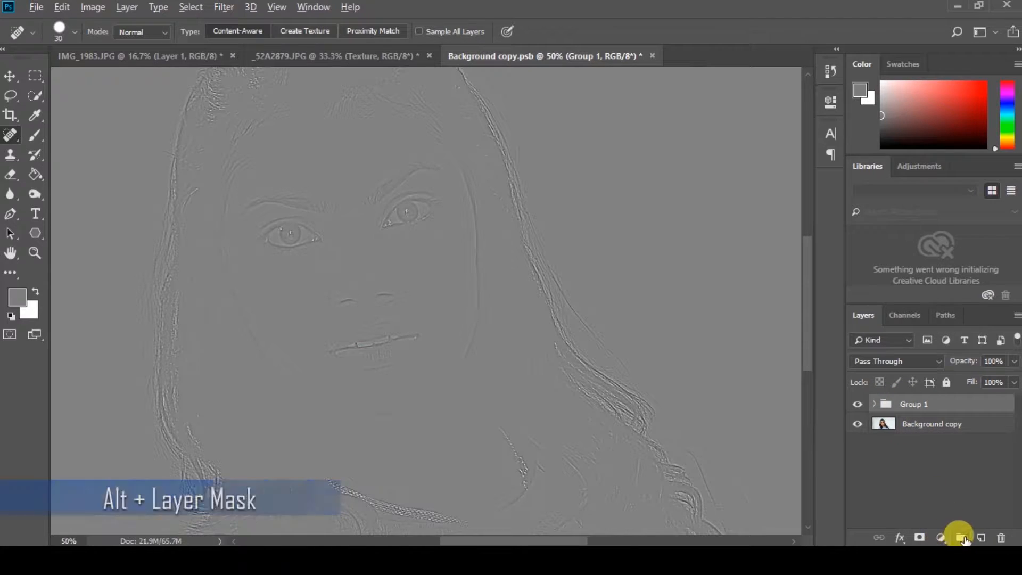
{"action": "left_click", "coordinate": [920, 537], "text": "alt"}
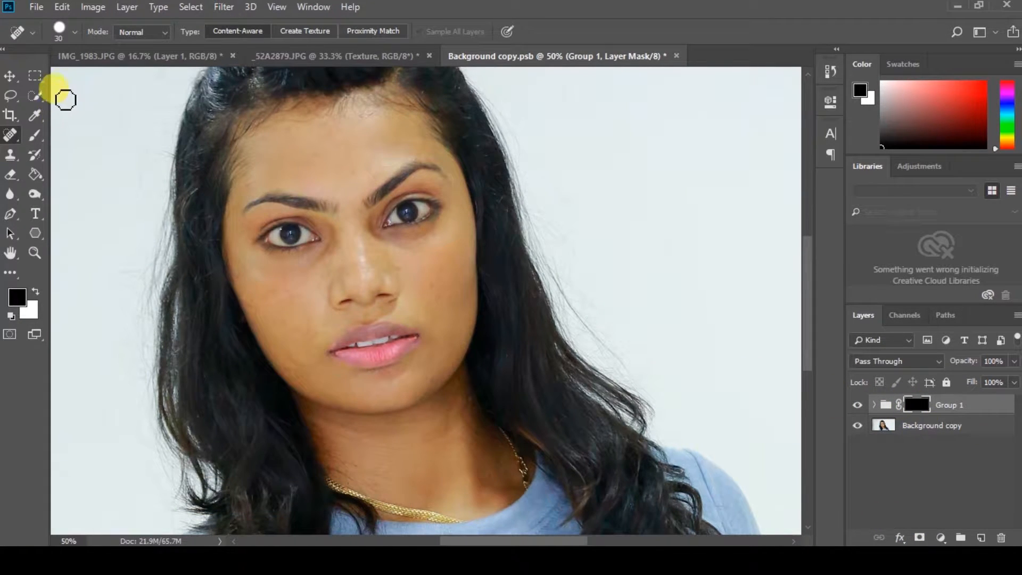
Activate the Brush tool on the group's layer mask with white as the foreground color.
{"action": "left_click", "coordinate": [34, 134]}
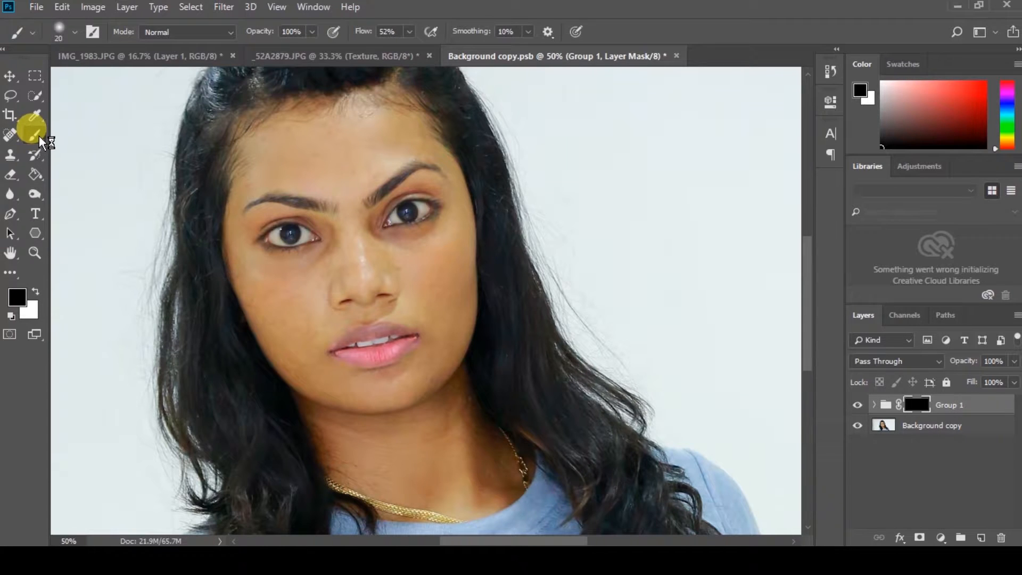
{"action": "scroll", "coordinate": [329, 267], "scroll_direction": "up", "scroll_amount": 3}
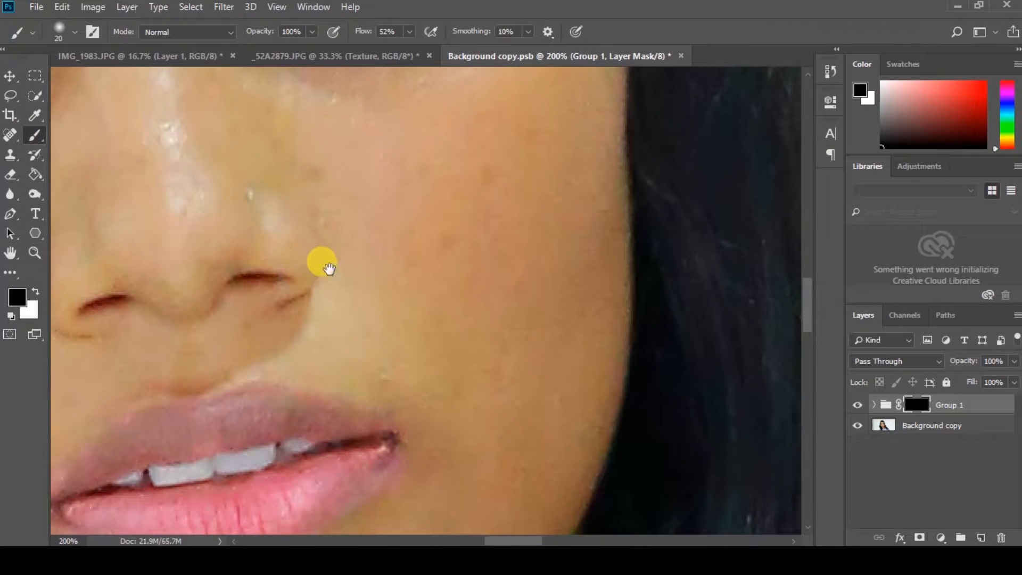
{"action": "left_click_drag", "start_coordinate": [343, 225], "coordinate": [663, 530]}
{"action": "left_click_drag", "start_coordinate": [477, 249], "coordinate": [623, 454]}
{"action": "left_click_drag", "start_coordinate": [486, 214], "coordinate": [499, 322]}
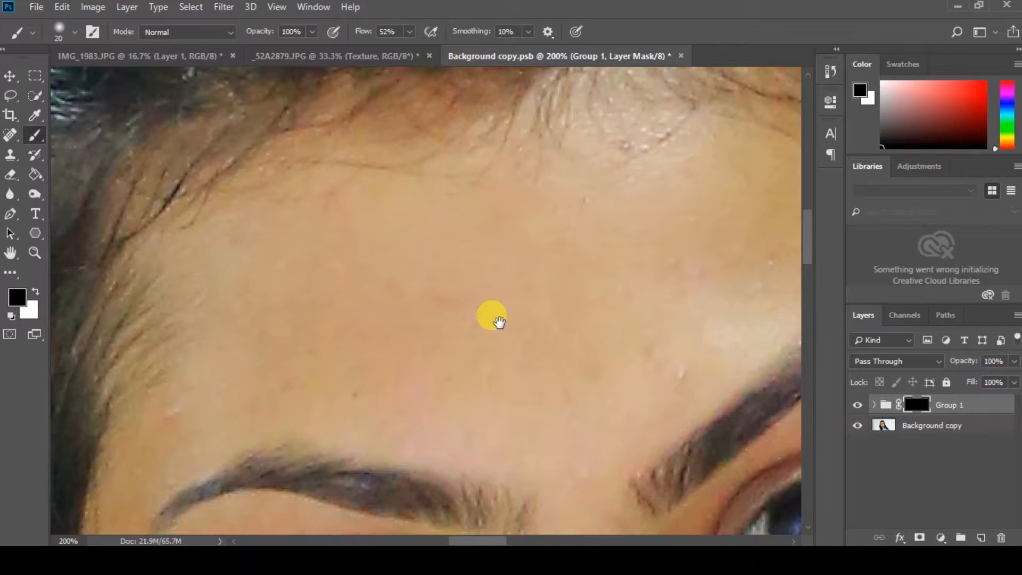
{"action": "key", "text": "ctrl+minus"}
{"action": "left_click_drag", "start_coordinate": [456, 350], "coordinate": [388, 288]}
{"action": "left_click", "coordinate": [34, 134]}
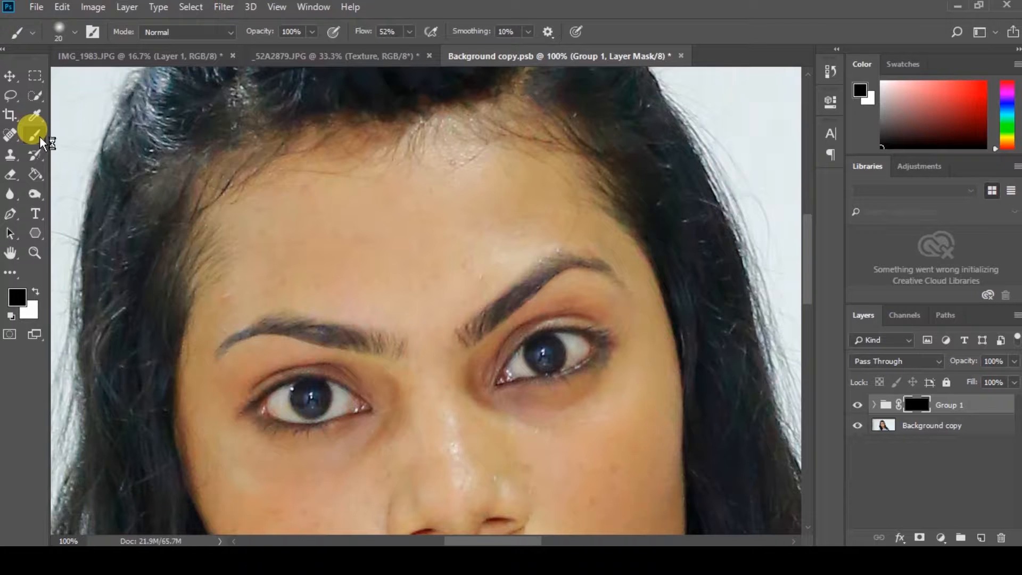
{"action": "left_click", "coordinate": [924, 406]}
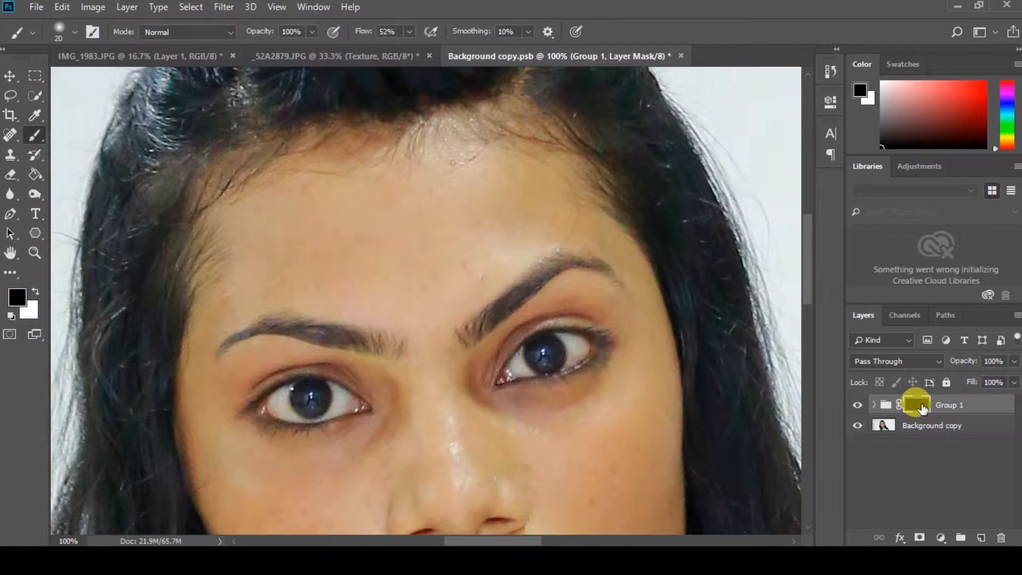
{"action": "left_click", "coordinate": [35, 290]}
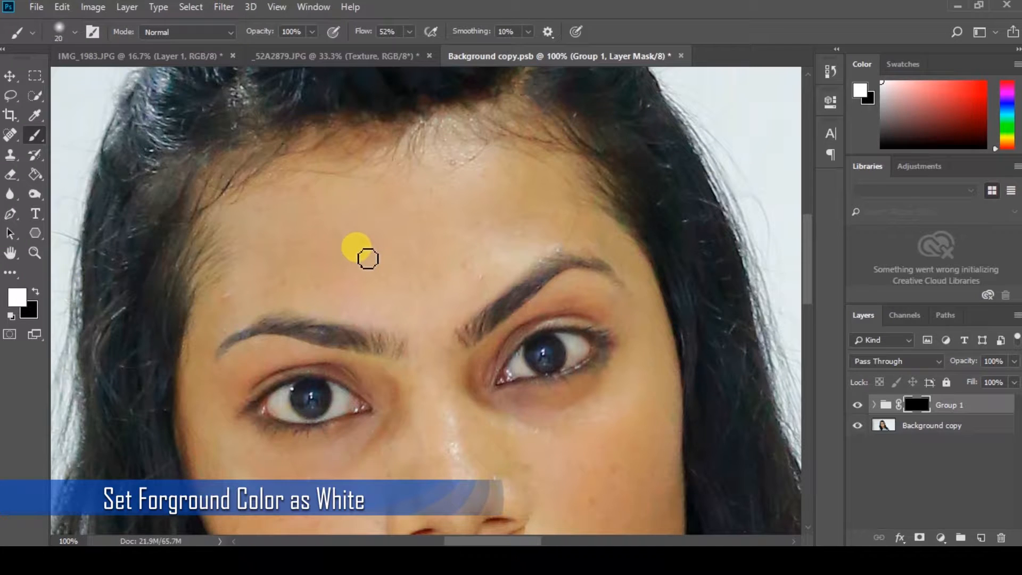
Choose the Soft Round Pressure Opacity and Flow brush preset at 70 px with 0% hardness.
{"action": "left_click", "coordinate": [74, 32]}
{"action": "left_click", "coordinate": [110, 236]}
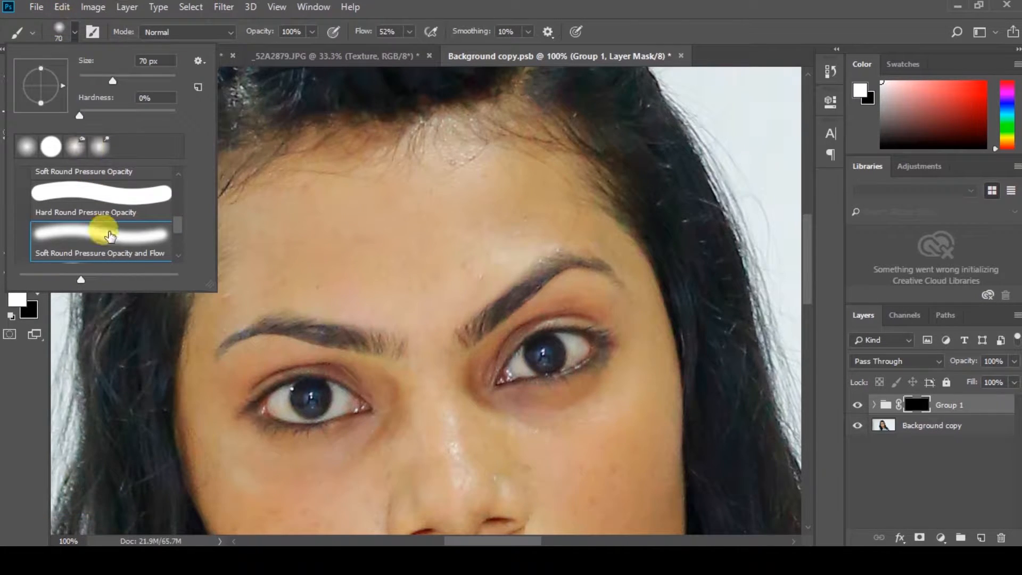
{"action": "left_click", "coordinate": [365, 244]}
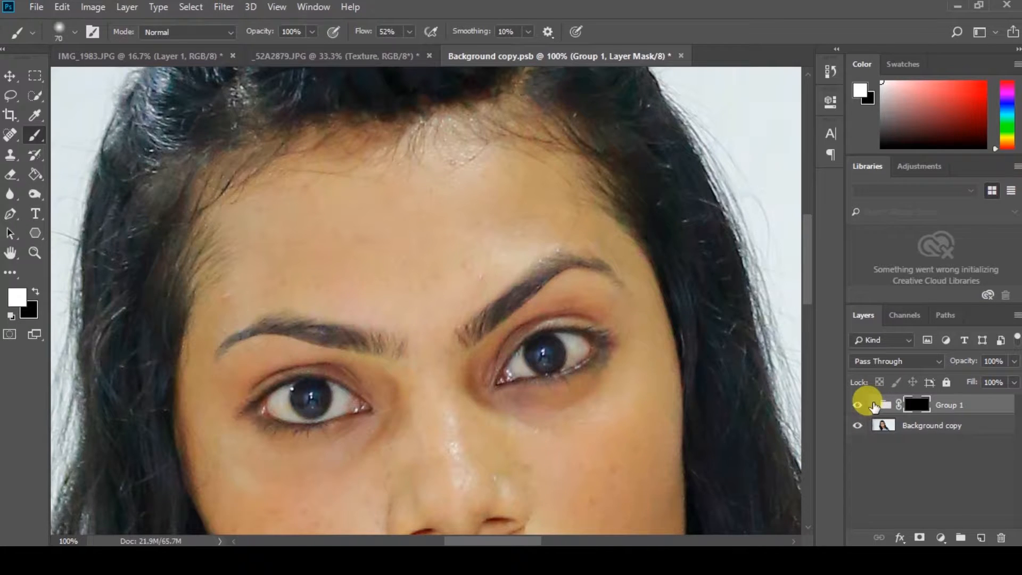
Set the blend mode of the Texture layer inside Group 1 to Vivid Light.
{"action": "left_click", "coordinate": [873, 406]}
{"action": "left_click", "coordinate": [931, 427]}
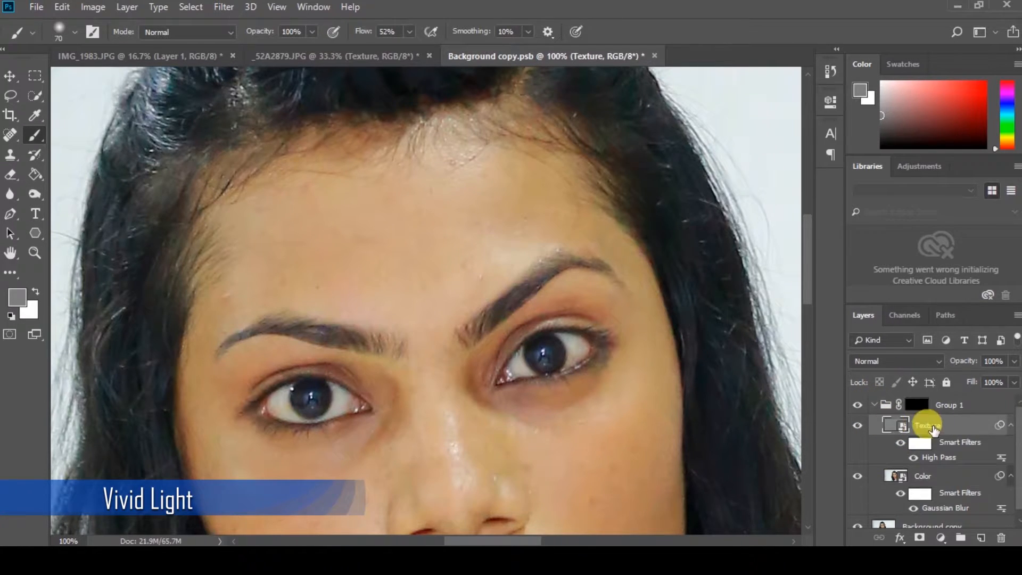
{"action": "left_click", "coordinate": [920, 362]}
{"action": "left_click", "coordinate": [883, 209]}
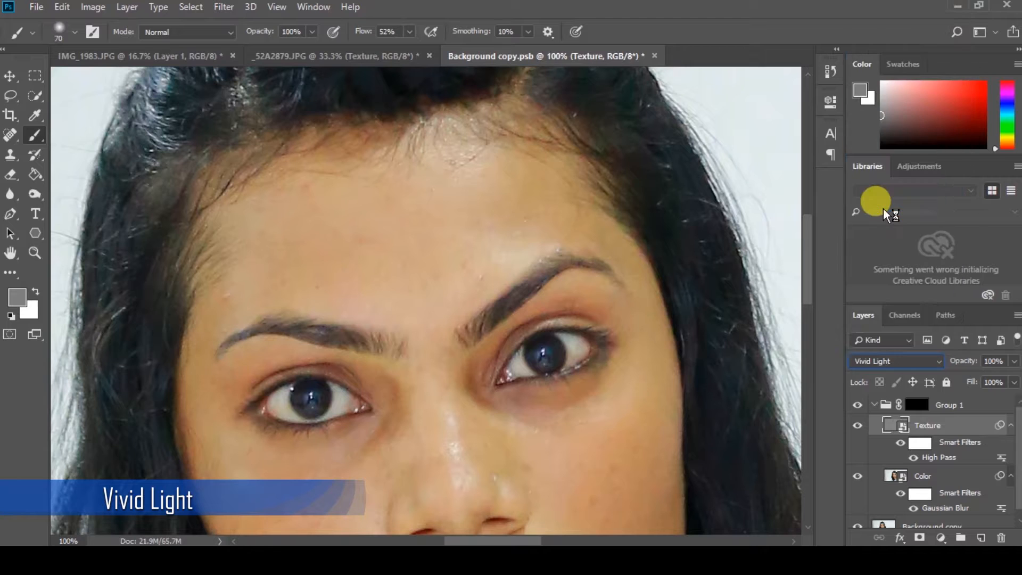
{"action": "left_click", "coordinate": [874, 405]}
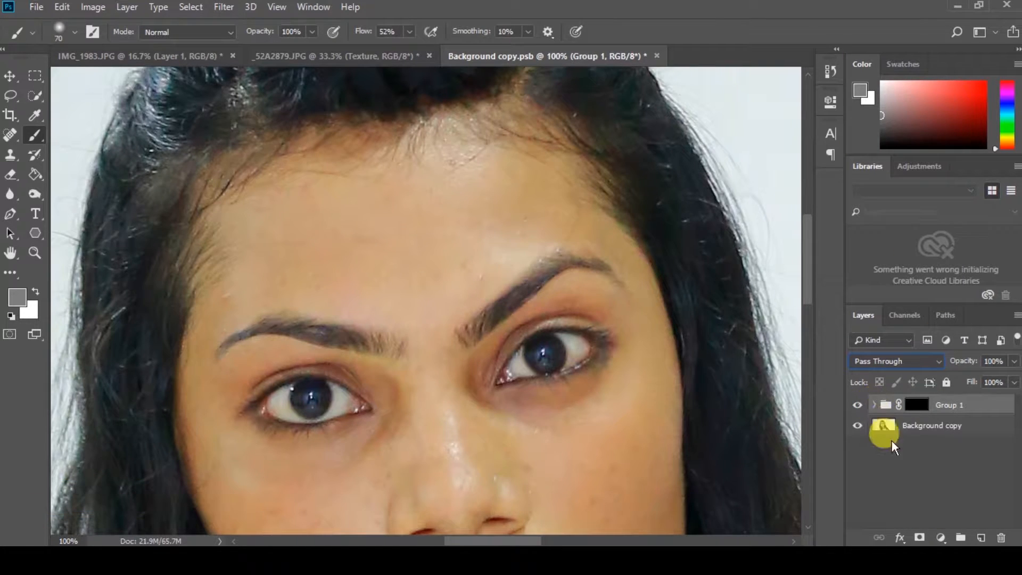
Paint white on Group 1's layer mask over the forehead to reveal the skin smoothing there.
{"action": "left_click", "coordinate": [920, 405]}
{"action": "key", "text": "d"}
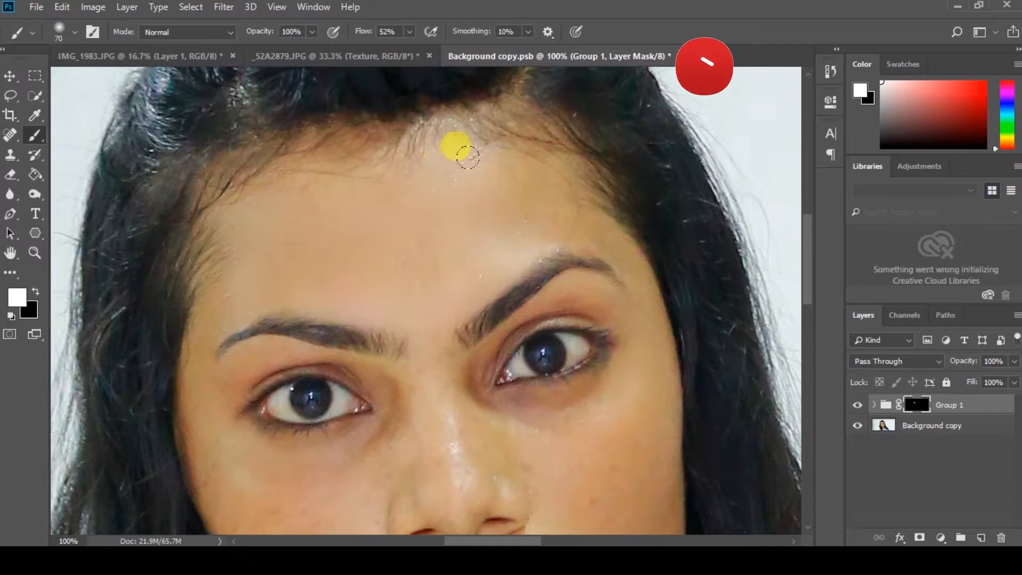
{"action": "mouse_move", "coordinate": [574, 220]}
{"action": "left_mouse_down"}
{"action": "mouse_move", "coordinate": [461, 254]}
{"action": "mouse_move", "coordinate": [405, 301]}
{"action": "mouse_move", "coordinate": [462, 180]}
{"action": "left_mouse_up"}
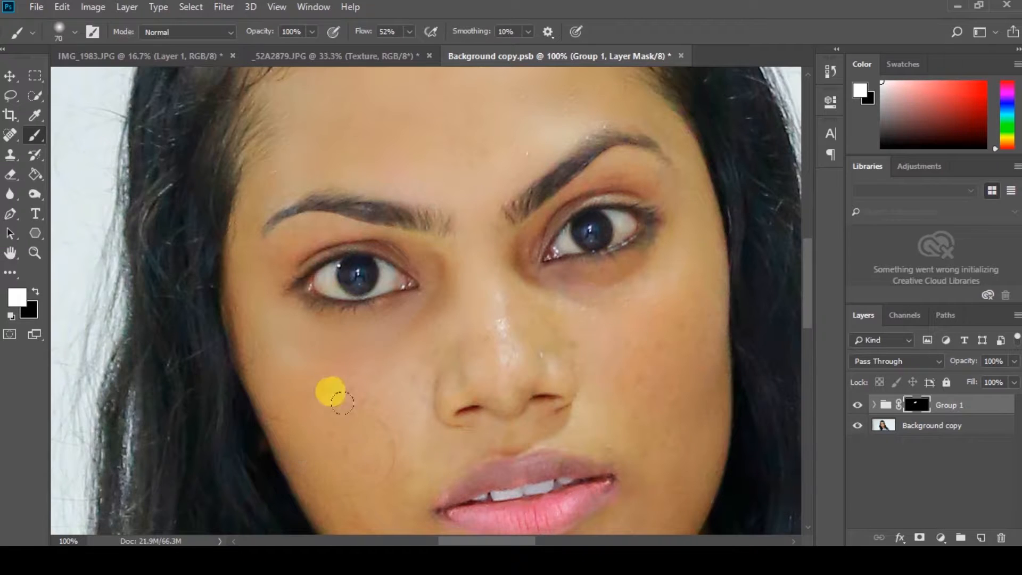
Reveal the smoothing over the cheeks, chin, nose and skin around the eyes, reducing the mask brush to 45 px.
{"action": "scroll", "coordinate": [390, 446], "scroll_direction": "down", "scroll_amount": 3}
{"action": "key", "text": "bracketleft"}
{"action": "key", "text": "bracketleft"}
{"action": "key", "text": "bracketleft"}
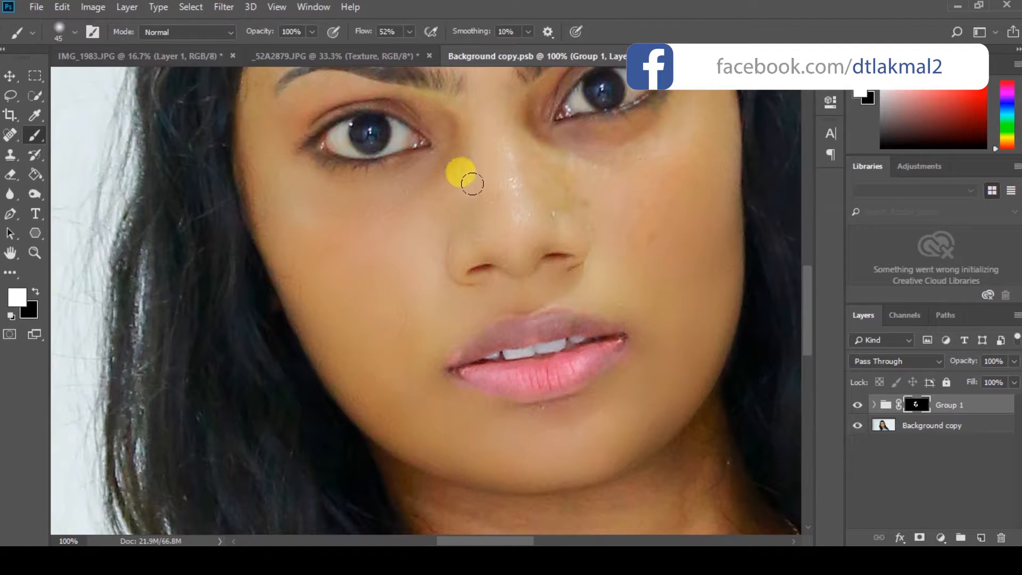
{"action": "scroll", "coordinate": [544, 250], "scroll_direction": "up", "scroll_amount": 3}
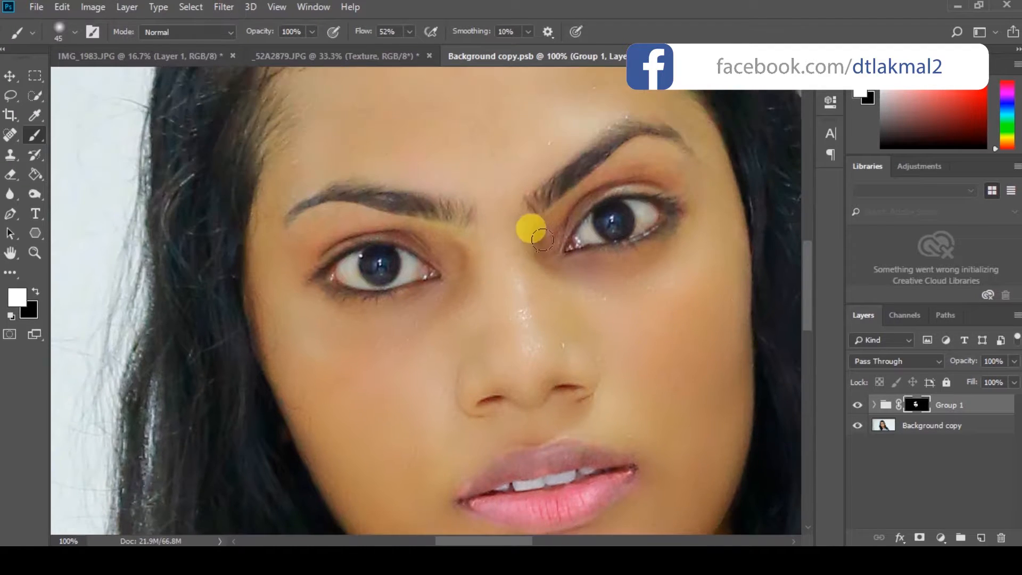
{"action": "left_click_drag", "start_coordinate": [713, 146], "coordinate": [731, 229]}
{"action": "left_click_drag", "start_coordinate": [641, 112], "coordinate": [661, 198]}
Enlarge the brush to 90 px and paint Group 1's mask white over the neck skin.
{"action": "left_click_drag", "start_coordinate": [706, 530], "coordinate": [503, 208]}
{"action": "scroll", "coordinate": [442, 389], "scroll_direction": "down", "scroll_amount": 2}
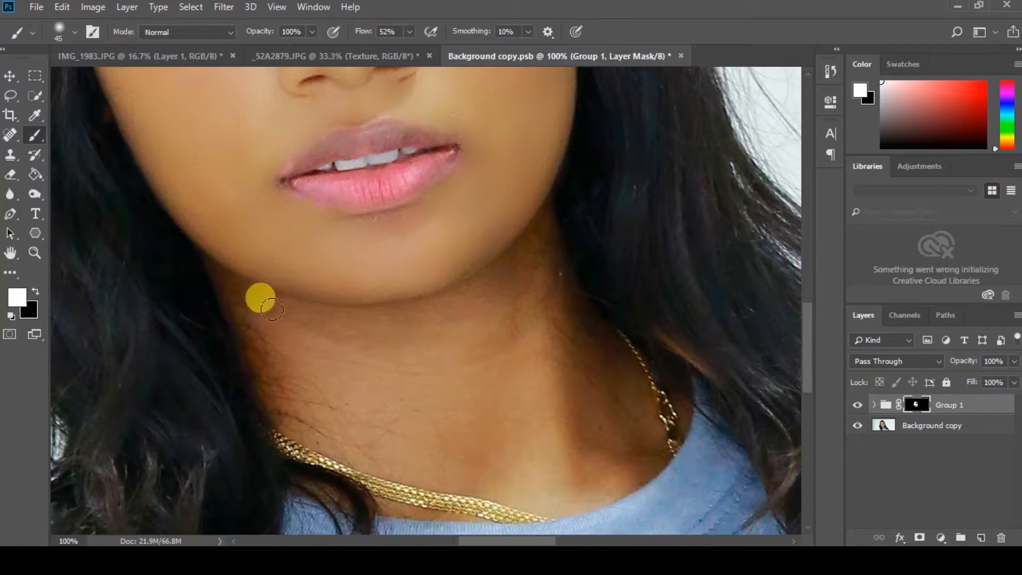
{"action": "key", "text": "bracketright"}
{"action": "key", "text": "bracketright"}
{"action": "key", "text": "bracketright"}
{"action": "key", "text": "bracketright"}
{"action": "key", "text": "bracketright"}
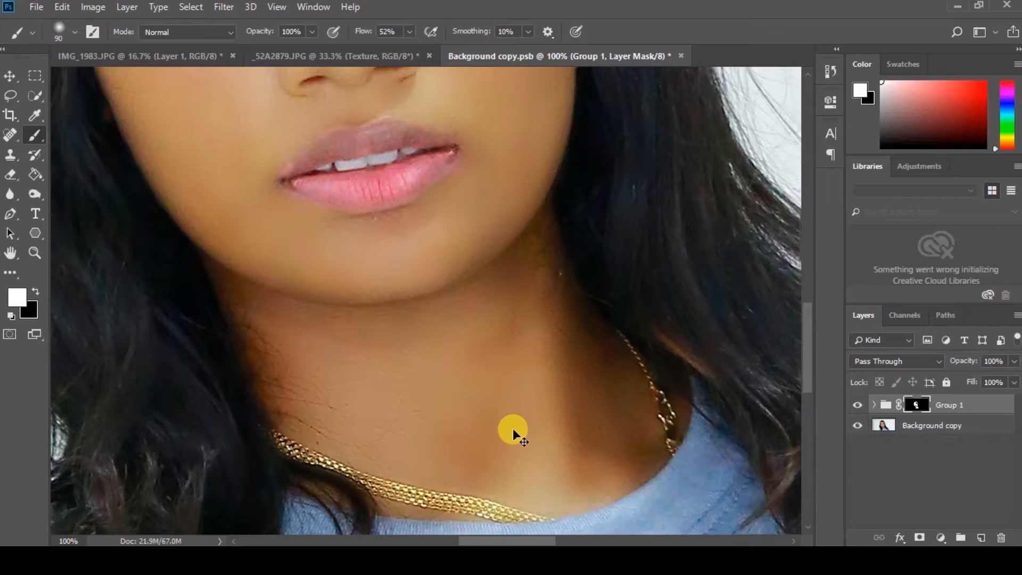
Compare the whole portrait with and without Group 1 by toggling the group's visibility.
{"action": "key", "text": "ctrl+minus"}
{"action": "key", "text": "ctrl+minus"}
{"action": "key", "text": "ctrl+minus"}
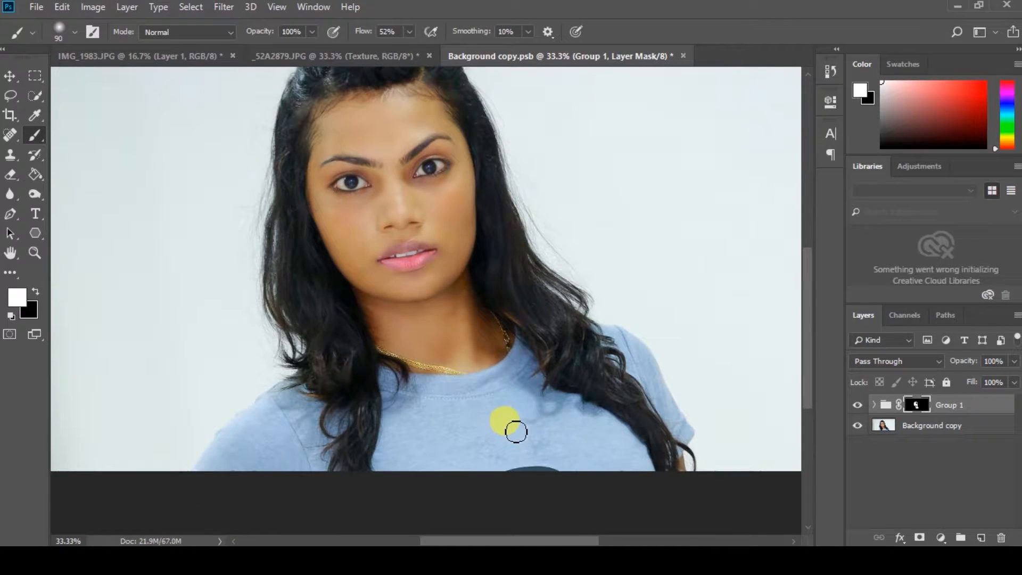
{"action": "left_click", "coordinate": [858, 406]}
{"action": "left_click", "coordinate": [857, 406]}
{"action": "left_click", "coordinate": [857, 406]}
{"action": "left_click", "coordinate": [857, 405]}
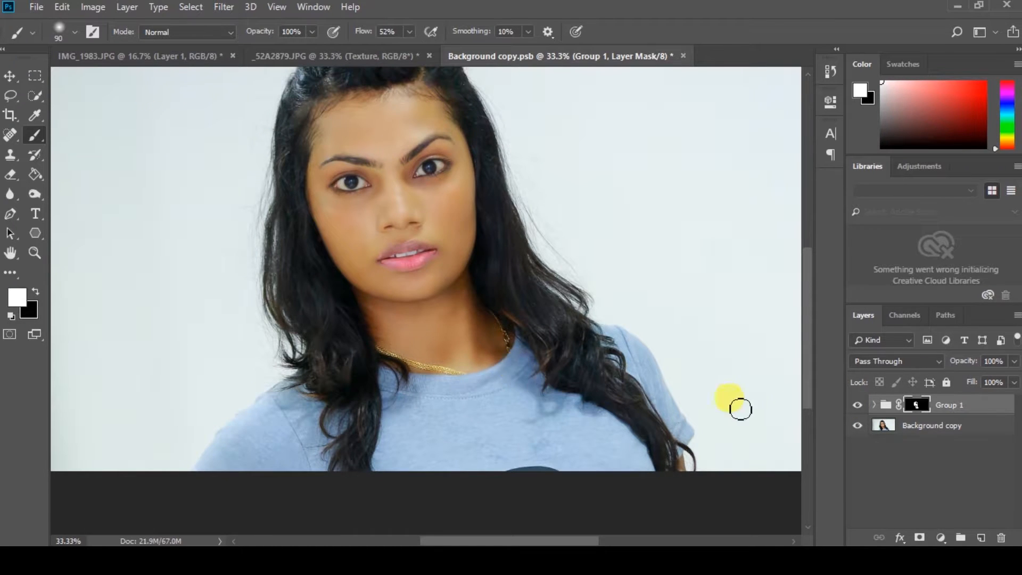
Stamp all visible layers into a new merged layer above Group 1.
{"action": "left_click", "coordinate": [897, 430]}
{"action": "left_click", "coordinate": [874, 406]}
{"action": "left_click", "coordinate": [873, 407]}
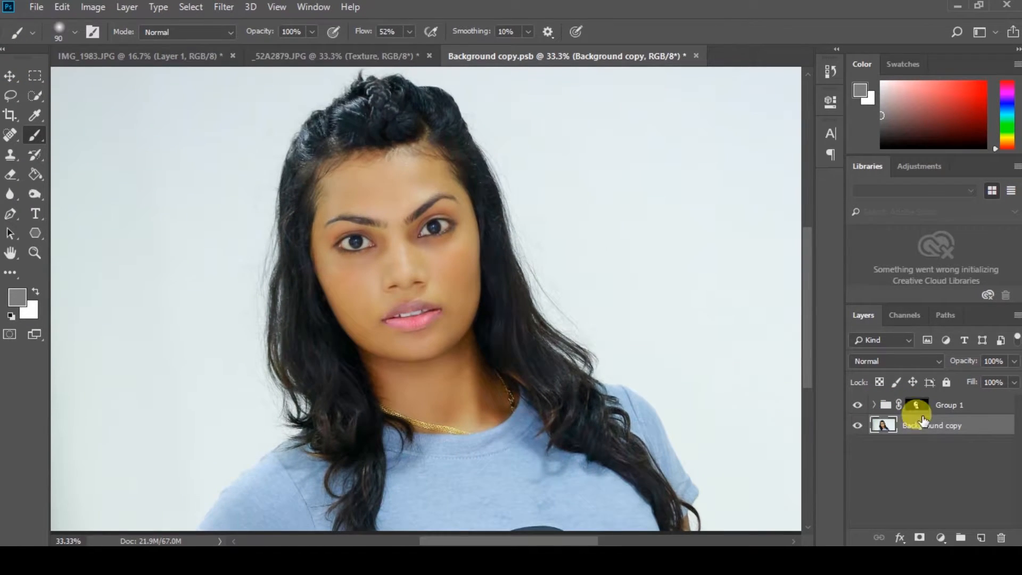
{"action": "left_click", "coordinate": [970, 407]}
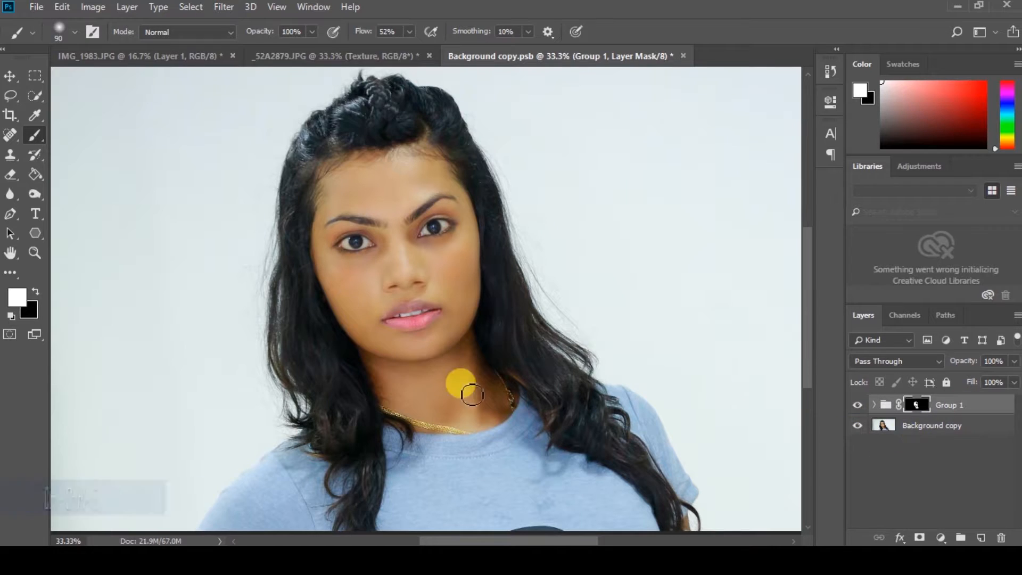
{"action": "key", "text": "ctrl+shift+alt+e"}
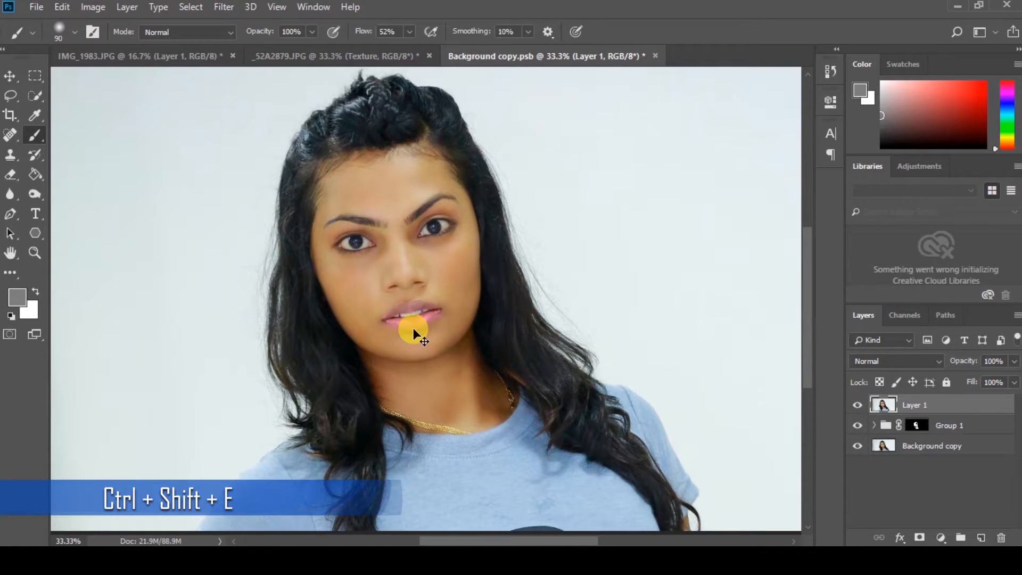
Outline the lower lip on Layer 1 with a freehand Lasso selection.
{"action": "key", "text": "ctrl+plus"}
{"action": "key", "text": "ctrl+plus"}
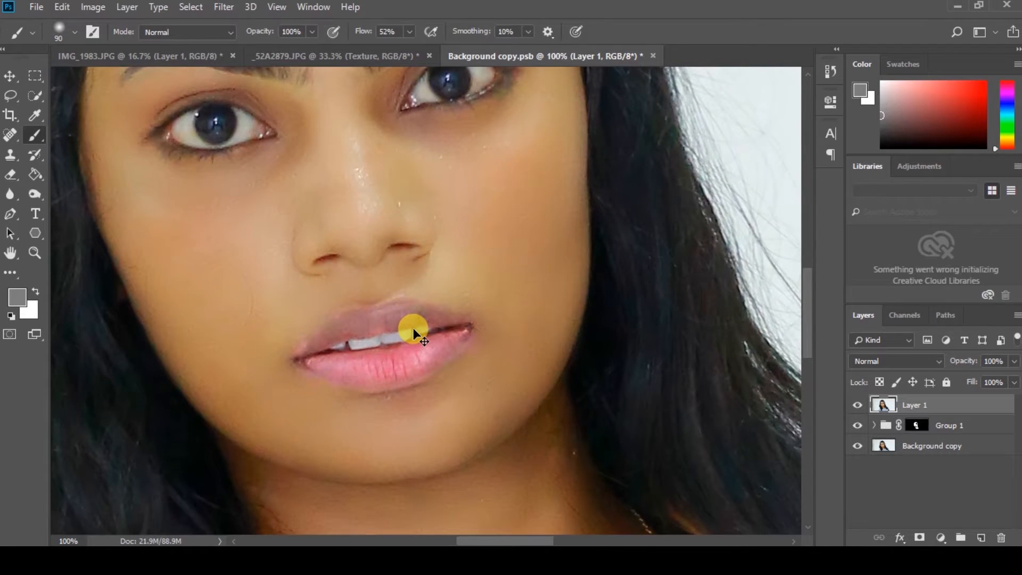
{"action": "key", "text": "ctrl+plus"}
{"action": "key", "text": "ctrl+plus"}
{"action": "left_click_drag", "start_coordinate": [410, 387], "coordinate": [511, 178]}
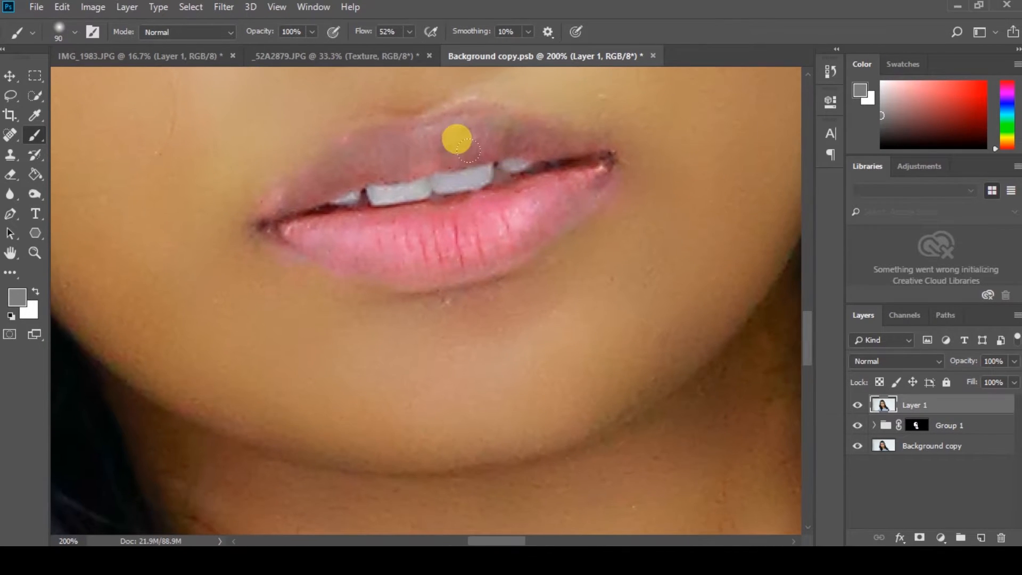
{"action": "left_click", "coordinate": [11, 96]}
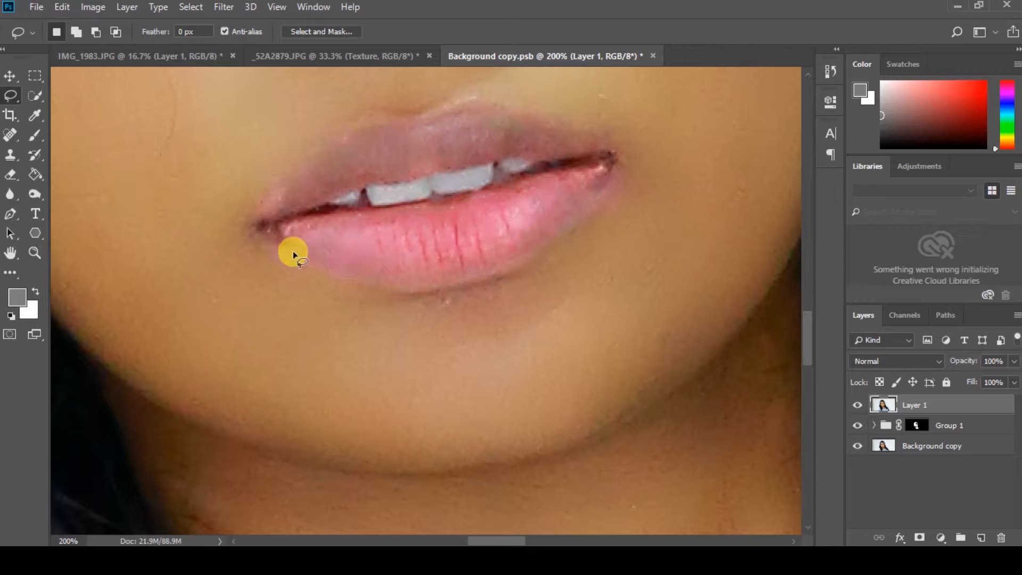
{"action": "left_click_drag", "start_coordinate": [266, 233], "coordinate": [334, 272]}
{"action": "left_click_drag", "start_coordinate": [567, 225], "coordinate": [605, 181]}
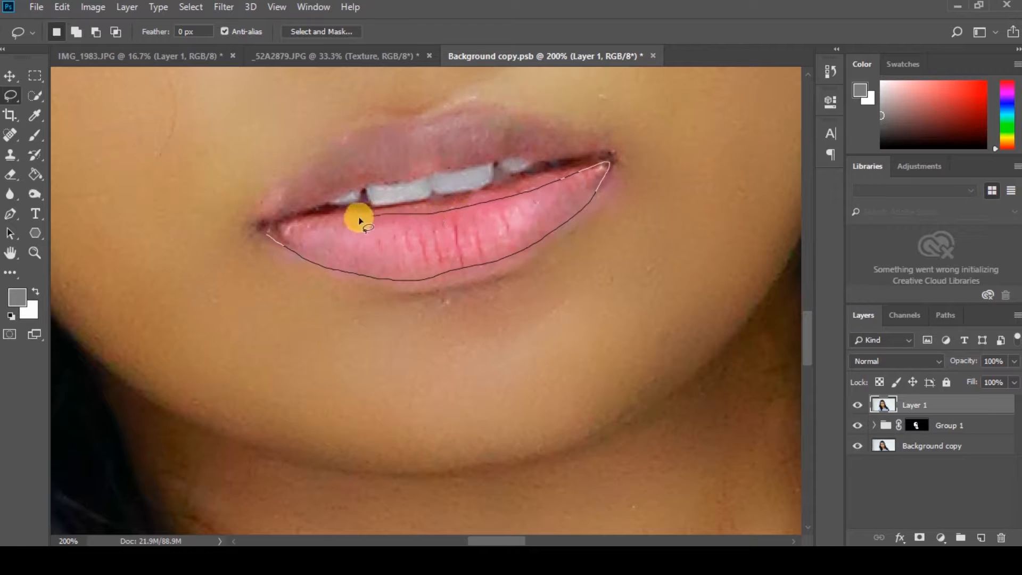
{"action": "mouse_move", "coordinate": [295, 225]}
{"action": "left_mouse_down"}
{"action": "mouse_move", "coordinate": [262, 226]}
{"action": "mouse_move", "coordinate": [276, 245]}
{"action": "left_mouse_up"}
Feather the lower lip selection by 5 pixels.
{"action": "right_click", "coordinate": [464, 229]}
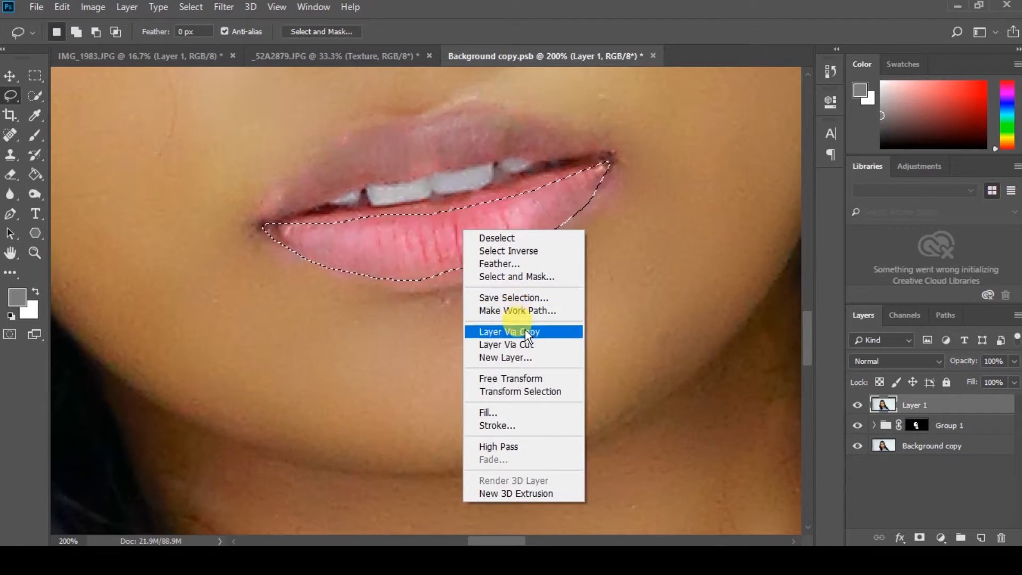
{"action": "left_click", "coordinate": [516, 260]}
{"action": "left_click", "coordinate": [480, 168]}
{"action": "type", "text": "5"}
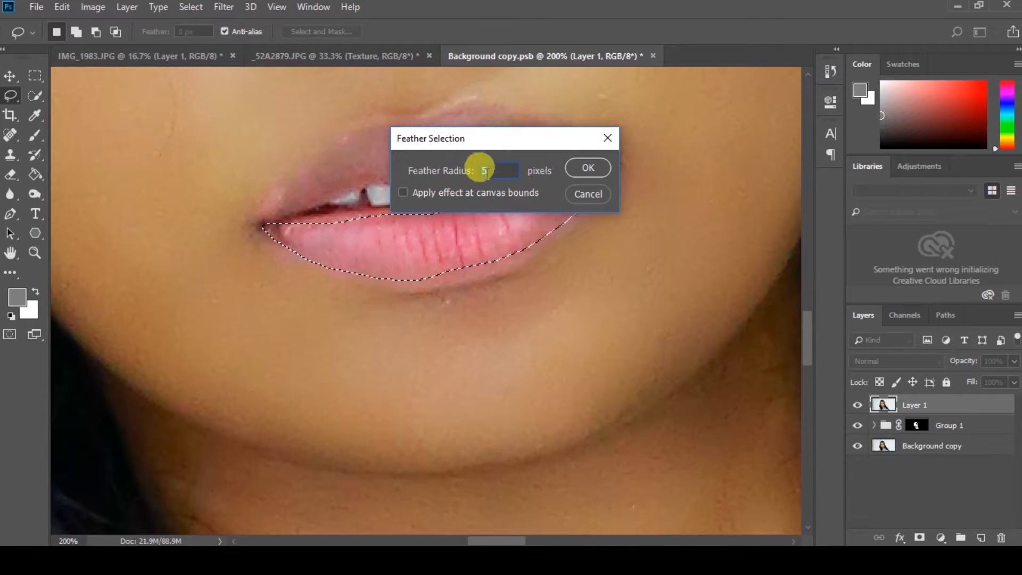
{"action": "left_click", "coordinate": [589, 167]}
Add a Hue/Saturation adjustment layer limited to the lower lip selection and set its Saturation to +43.
{"action": "left_click", "coordinate": [954, 540]}
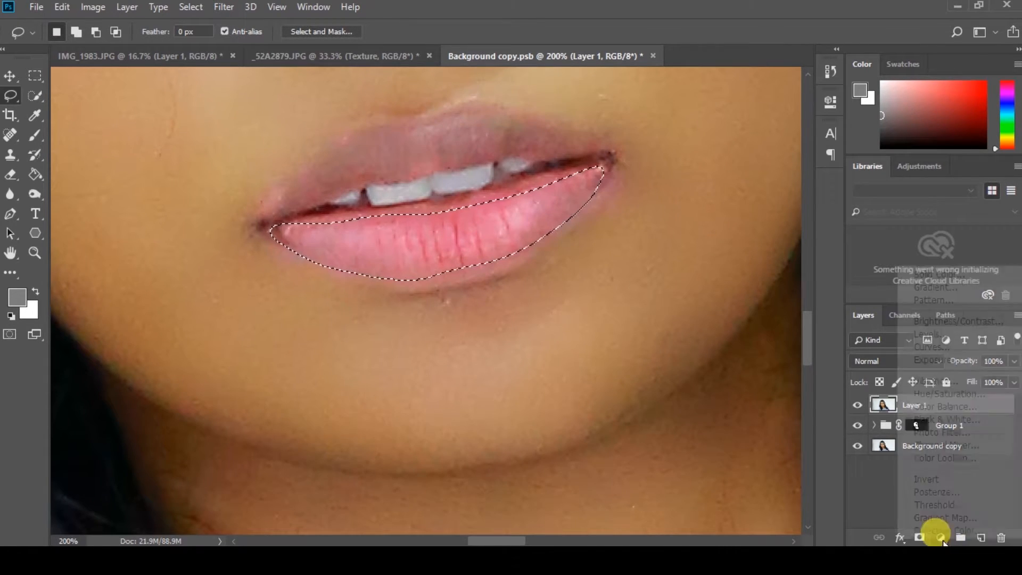
{"action": "left_click", "coordinate": [946, 394]}
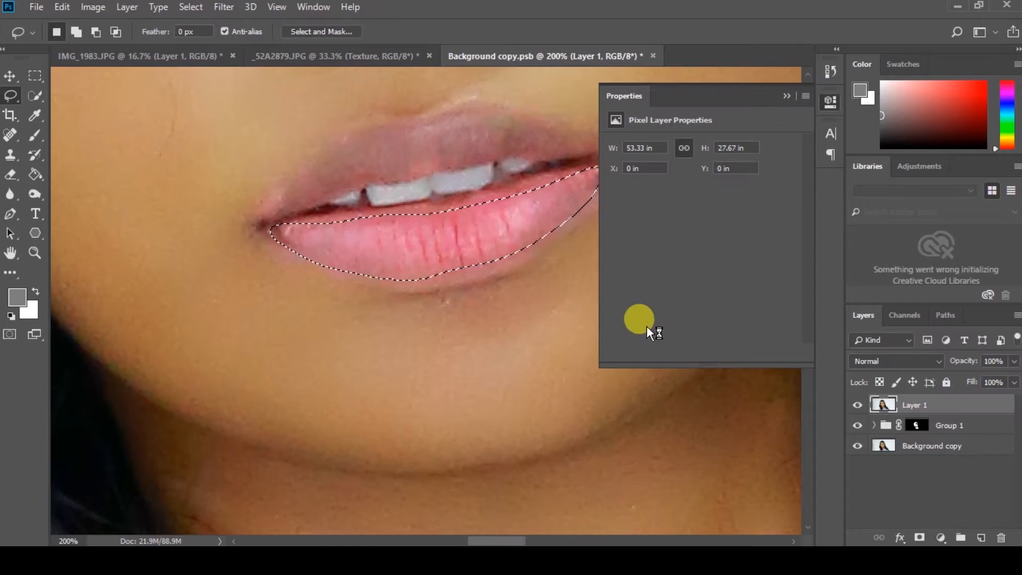
{"action": "left_click_drag", "start_coordinate": [704, 230], "coordinate": [740, 230]}
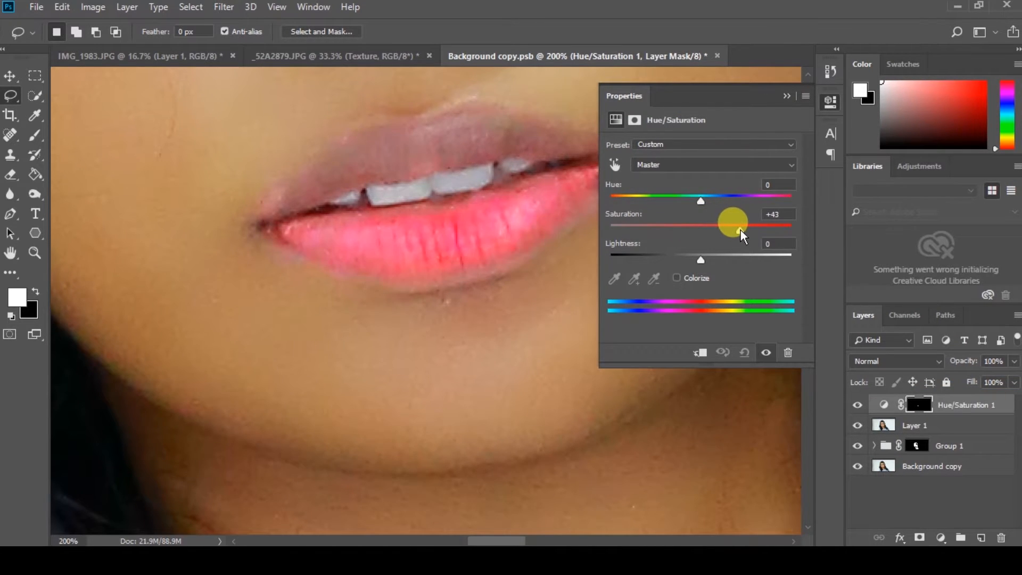
{"action": "left_click_drag", "start_coordinate": [739, 229], "coordinate": [739, 229]}
{"action": "left_click", "coordinate": [786, 96]}
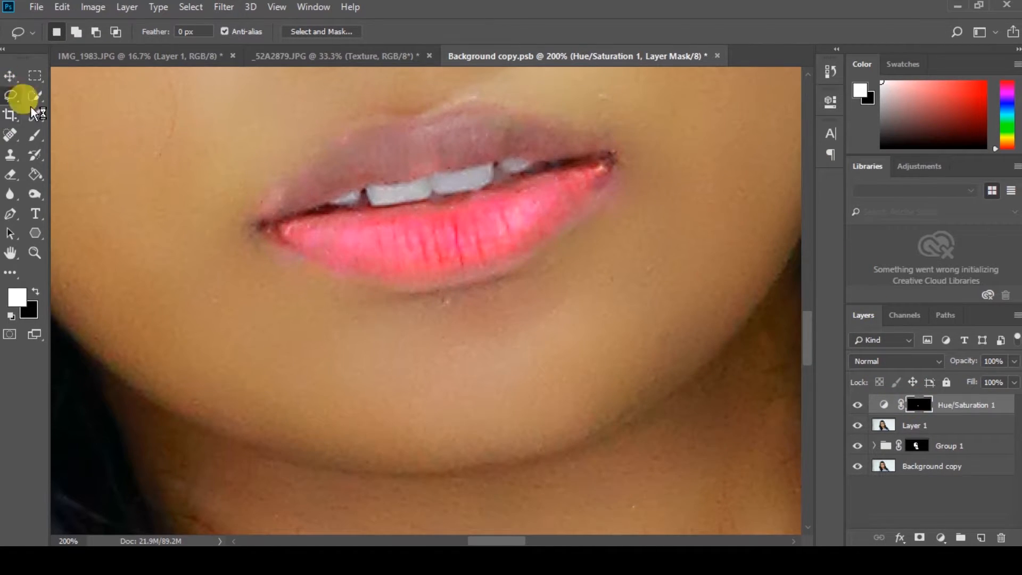
Paint white over the upper lip on the Hue/Saturation 1 mask with a 25 px brush.
{"action": "left_click", "coordinate": [35, 135]}
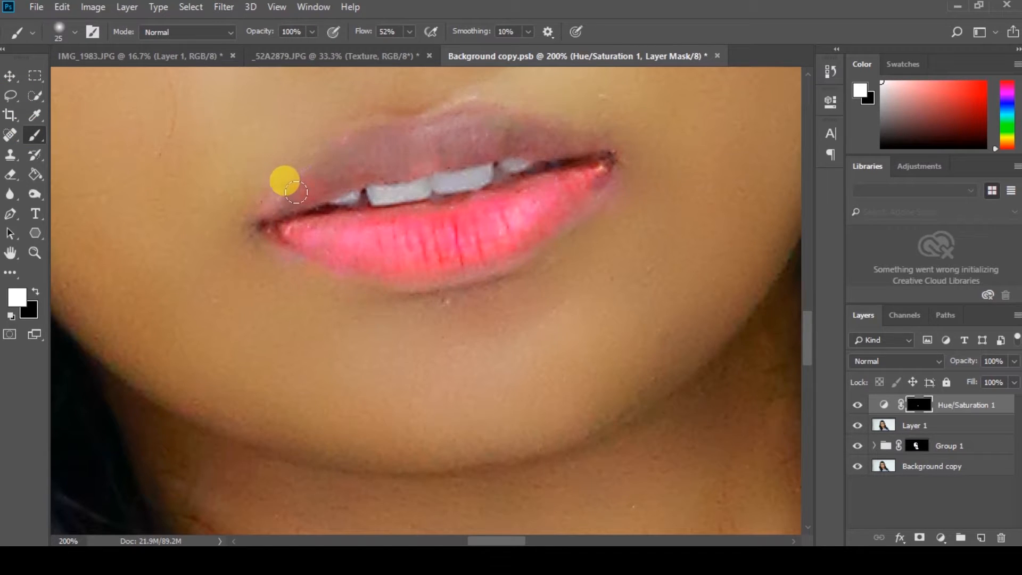
{"action": "mouse_move", "coordinate": [279, 205]}
{"action": "left_mouse_down"}
{"action": "mouse_move", "coordinate": [338, 170]}
{"action": "mouse_move", "coordinate": [473, 138]}
{"action": "mouse_move", "coordinate": [464, 140]}
{"action": "mouse_move", "coordinate": [553, 140]}
{"action": "mouse_move", "coordinate": [469, 119]}
{"action": "mouse_move", "coordinate": [423, 144]}
{"action": "mouse_move", "coordinate": [363, 144]}
{"action": "mouse_move", "coordinate": [335, 166]}
{"action": "mouse_move", "coordinate": [367, 143]}
{"action": "mouse_move", "coordinate": [420, 138]}
{"action": "mouse_move", "coordinate": [449, 120]}
{"action": "left_mouse_up"}
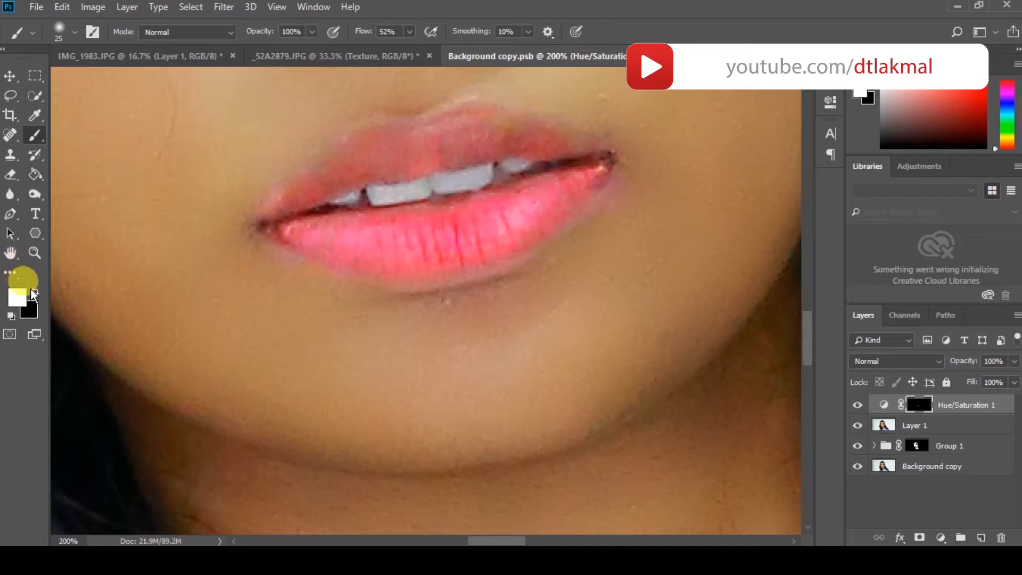
{"action": "left_click", "coordinate": [33, 293]}
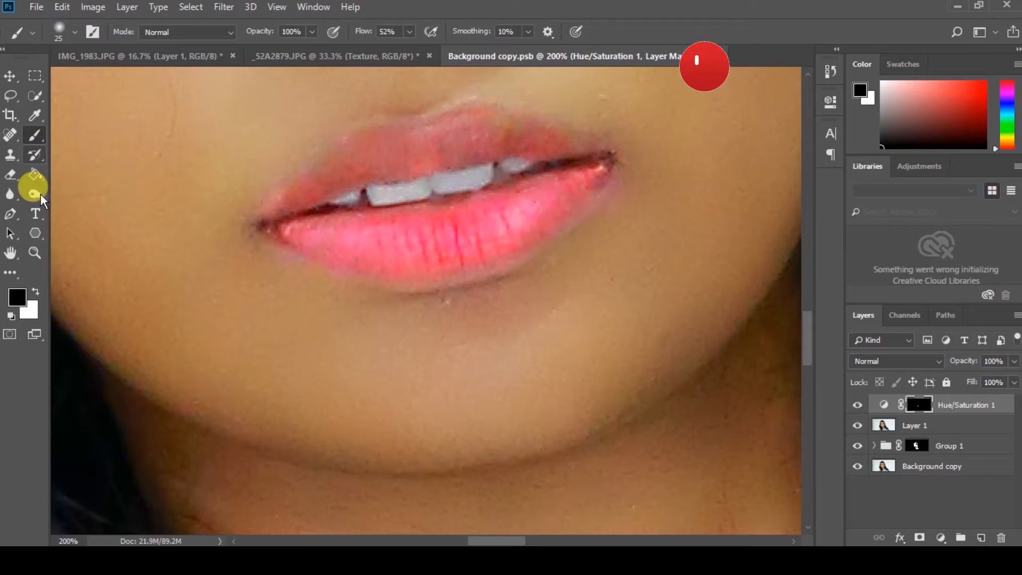
{"action": "left_click", "coordinate": [35, 292]}
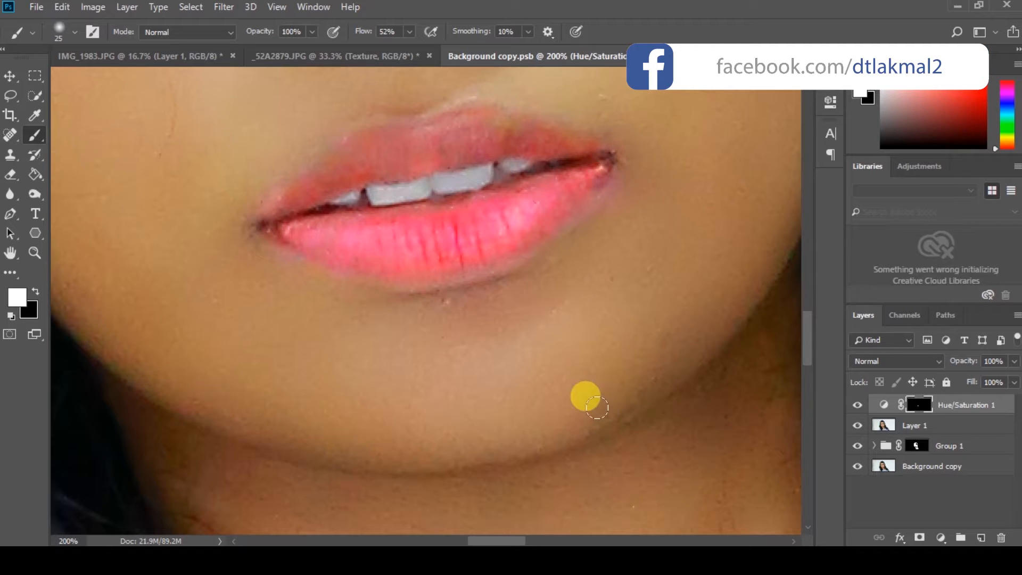
Compare the portrait with and without the Hue/Saturation 1 layer and reduce that layer's opacity to 92%.
{"action": "key", "text": "ctrl+minus"}
{"action": "key", "text": "ctrl+minus"}
{"action": "key", "text": "ctrl+minus"}
{"action": "key", "text": "ctrl+minus"}
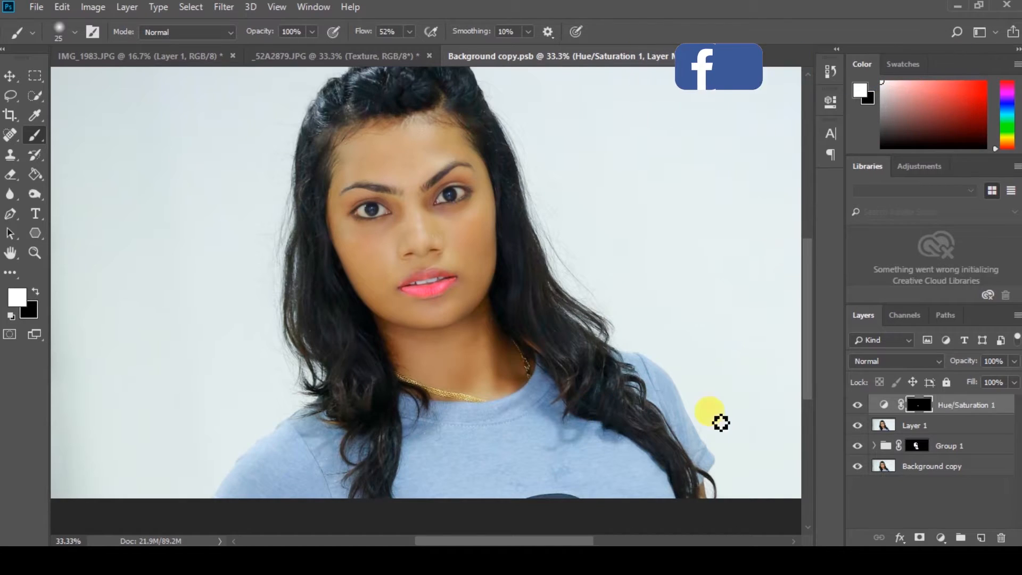
{"action": "left_click", "coordinate": [857, 405]}
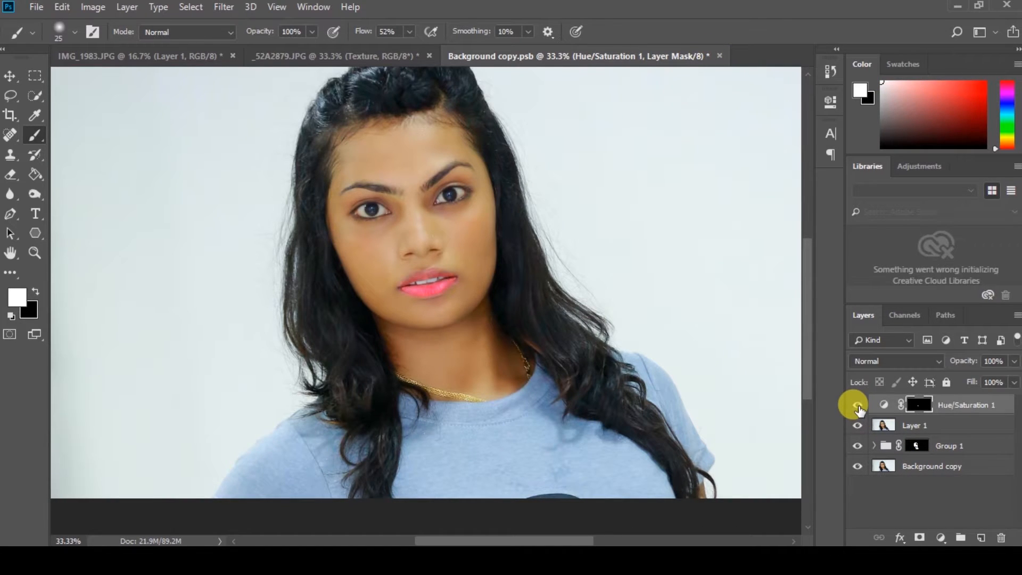
{"action": "left_click", "coordinate": [857, 406]}
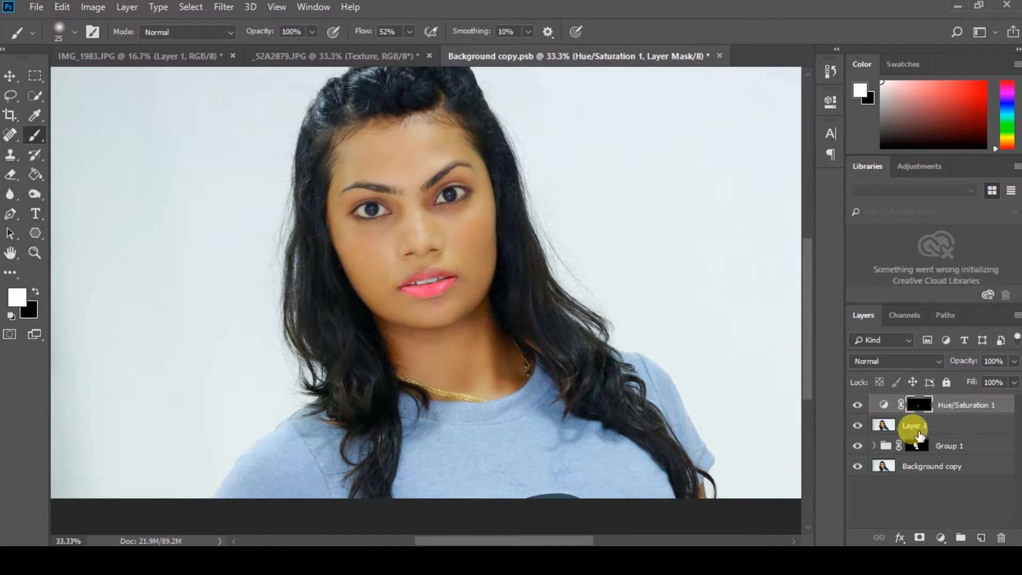
{"action": "left_click_drag", "start_coordinate": [1012, 380], "coordinate": [978, 380]}
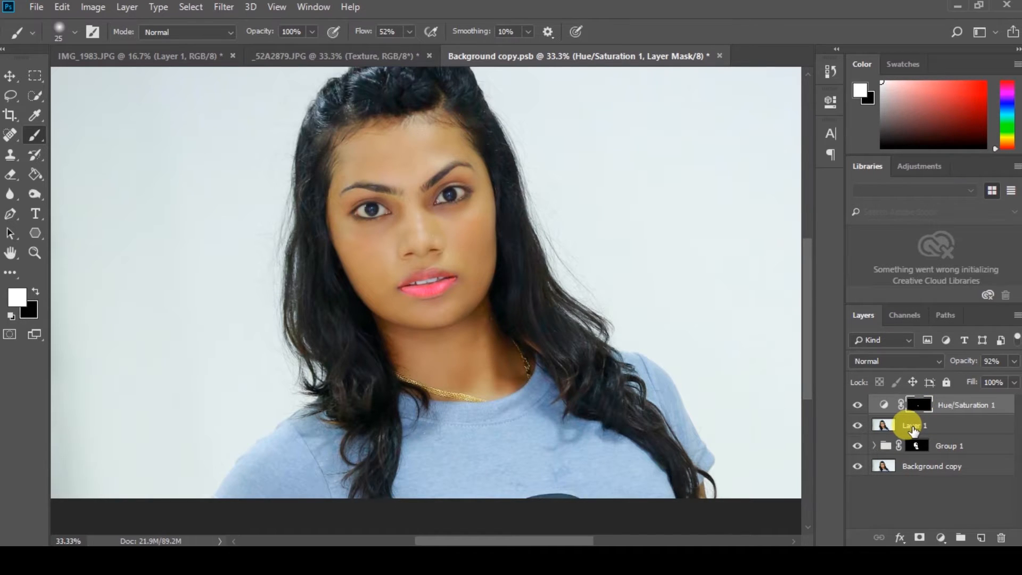
Darken the eyebrow on the image's left side on Layer 1 with a 10 px Burn tool, Midtones range, 50% exposure.
{"action": "left_click", "coordinate": [912, 429]}
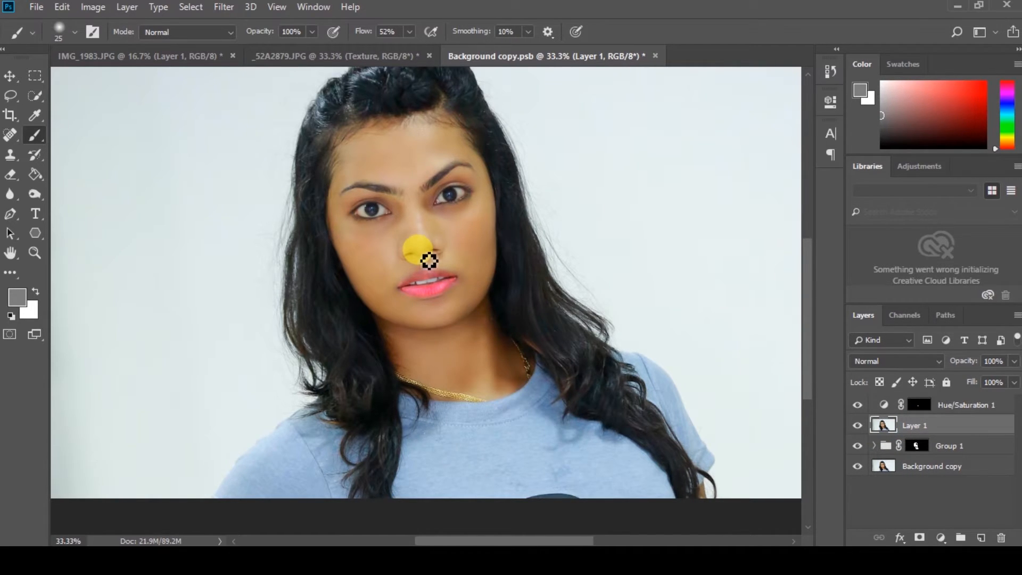
{"action": "scroll", "coordinate": [429, 261], "scroll_direction": "up", "scroll_amount": 5}
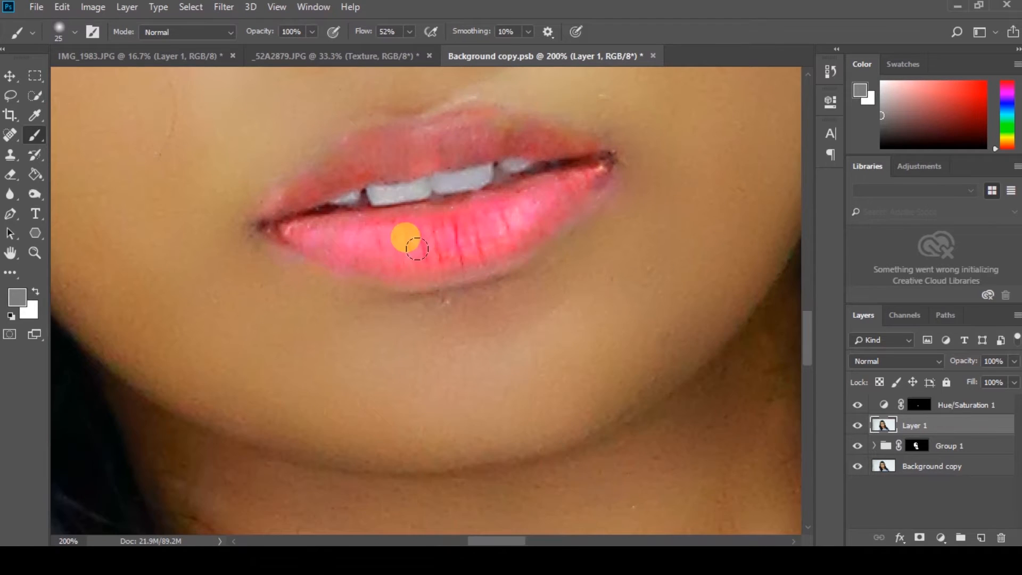
{"action": "mouse_move", "coordinate": [461, 206]}
{"action": "left_mouse_down"}
{"action": "mouse_move", "coordinate": [484, 340]}
{"action": "mouse_move", "coordinate": [532, 399]}
{"action": "mouse_move", "coordinate": [579, 427]}
{"action": "left_mouse_up"}
{"action": "left_click", "coordinate": [35, 194]}
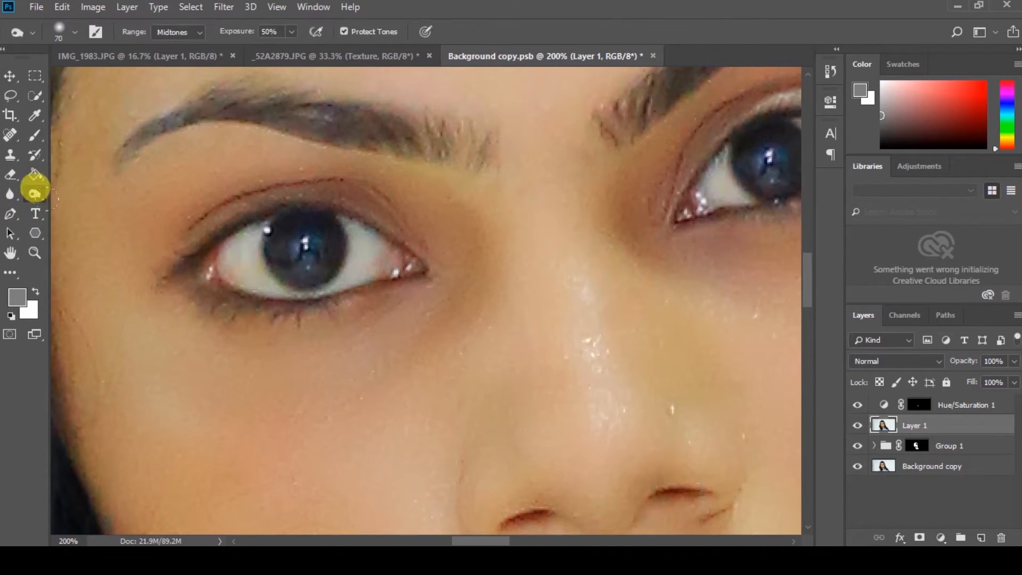
{"action": "mouse_move", "coordinate": [278, 226]}
{"action": "left_mouse_down"}
{"action": "mouse_move", "coordinate": [383, 188]}
{"action": "mouse_move", "coordinate": [425, 151]}
{"action": "mouse_move", "coordinate": [388, 143]}
{"action": "mouse_move", "coordinate": [414, 132]}
{"action": "mouse_move", "coordinate": [279, 112]}
{"action": "mouse_move", "coordinate": [306, 109]}
{"action": "mouse_move", "coordinate": [199, 104]}
{"action": "mouse_move", "coordinate": [144, 120]}
{"action": "left_mouse_up"}
{"action": "key", "text": "bracketleft"}
{"action": "key", "text": "bracketleft"}
{"action": "key", "text": "bracketleft"}
{"action": "key", "text": "bracketleft"}
{"action": "left_click_drag", "start_coordinate": [555, 206], "coordinate": [371, 334]}
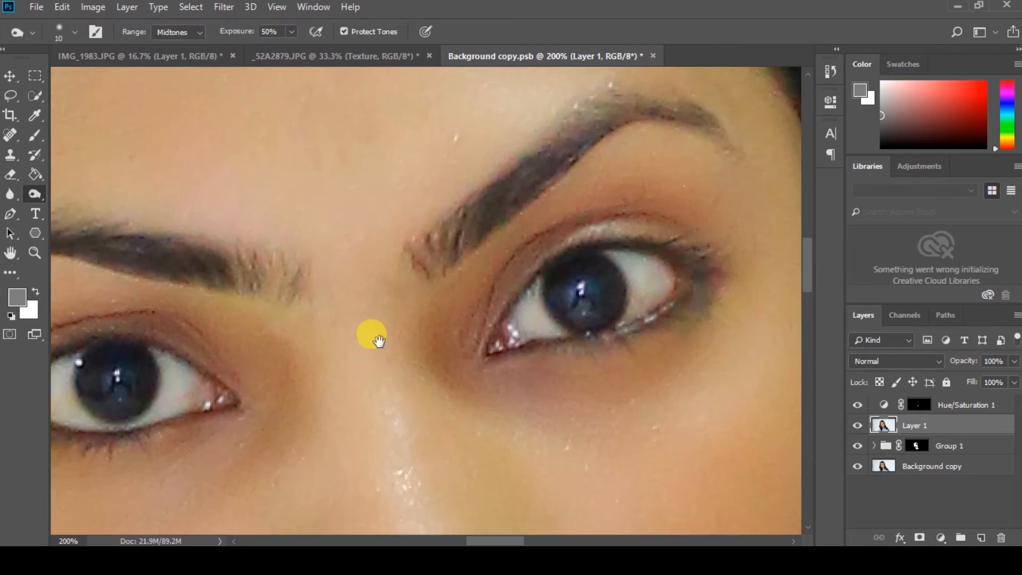
Reduce the Burn tool's brush to 8 px and darken the eyebrow on the image's right side on Layer 1.
{"action": "key", "text": "bracketleft"}
{"action": "key", "text": "bracketleft"}
{"action": "scroll", "coordinate": [634, 159], "scroll_direction": "left", "scroll_amount": 5}
{"action": "scroll", "coordinate": [634, 160], "scroll_direction": "down", "scroll_amount": 2}
{"action": "mouse_move", "coordinate": [498, 274]}
{"action": "left_mouse_down"}
{"action": "mouse_move", "coordinate": [342, 251]}
{"action": "mouse_move", "coordinate": [297, 281]}
{"action": "mouse_move", "coordinate": [384, 333]}
{"action": "left_mouse_up"}
{"action": "scroll", "coordinate": [249, 326], "scroll_direction": "right", "scroll_amount": 5}
{"action": "scroll", "coordinate": [249, 326], "scroll_direction": "up", "scroll_amount": 2}
{"action": "mouse_move", "coordinate": [248, 326]}
{"action": "left_mouse_down"}
{"action": "mouse_move", "coordinate": [353, 264]}
{"action": "mouse_move", "coordinate": [481, 283]}
{"action": "mouse_move", "coordinate": [365, 346]}
{"action": "mouse_move", "coordinate": [570, 390]}
{"action": "left_mouse_up"}
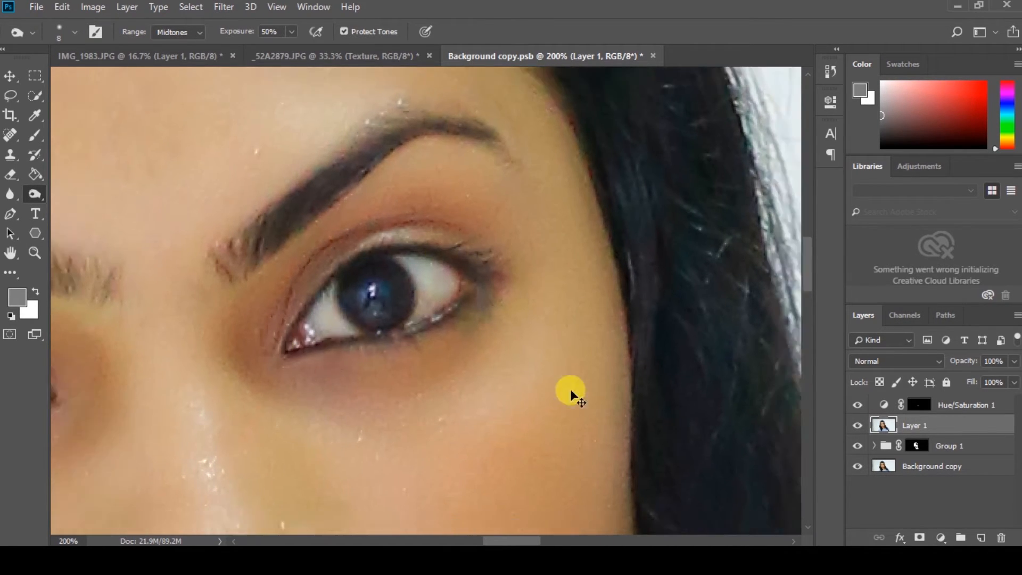
{"action": "key", "text": "ctrl+minus"}
{"action": "key", "text": "ctrl+minus"}
{"action": "key", "text": "ctrl+minus"}
{"action": "key", "text": "ctrl+minus"}
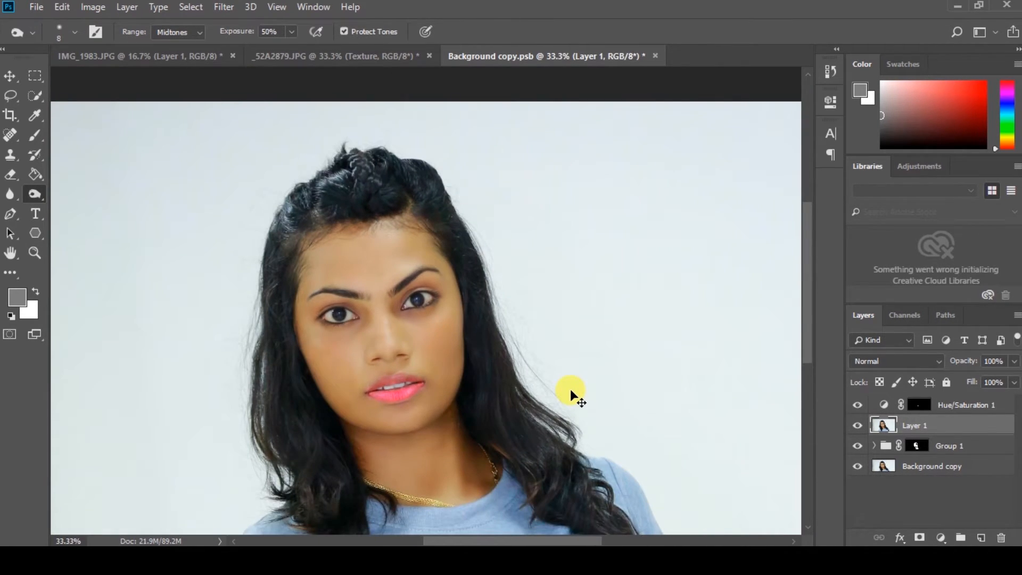
Stamp all visible layers into a new merged layer above the Hue/Saturation 1 layer.
{"action": "key", "text": "ctrl+minus"}
{"action": "key", "text": "ctrl+plus"}
{"action": "key", "text": "ctrl+minus"}
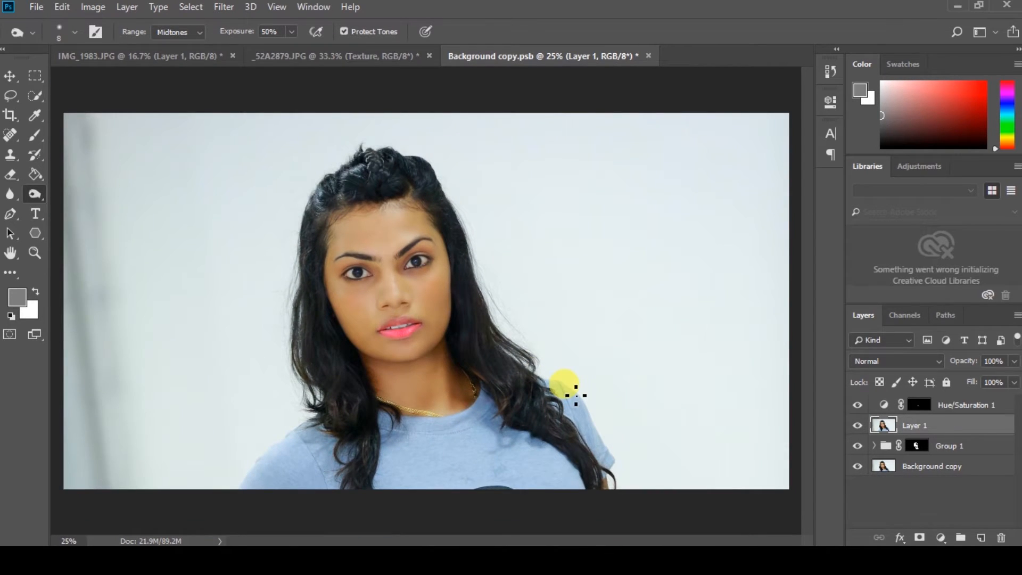
{"action": "left_click", "coordinate": [951, 405]}
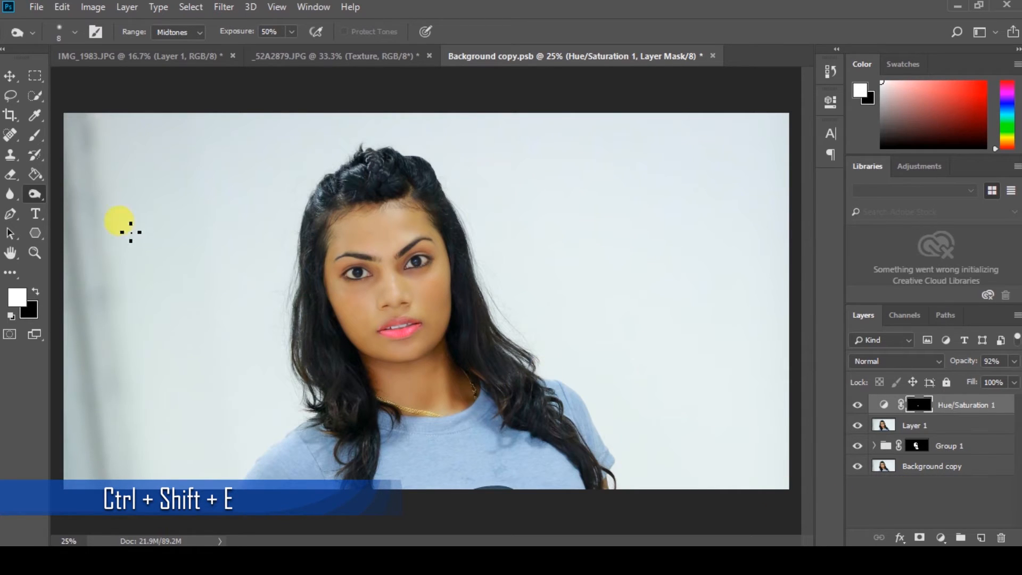
{"action": "left_click", "coordinate": [10, 77]}
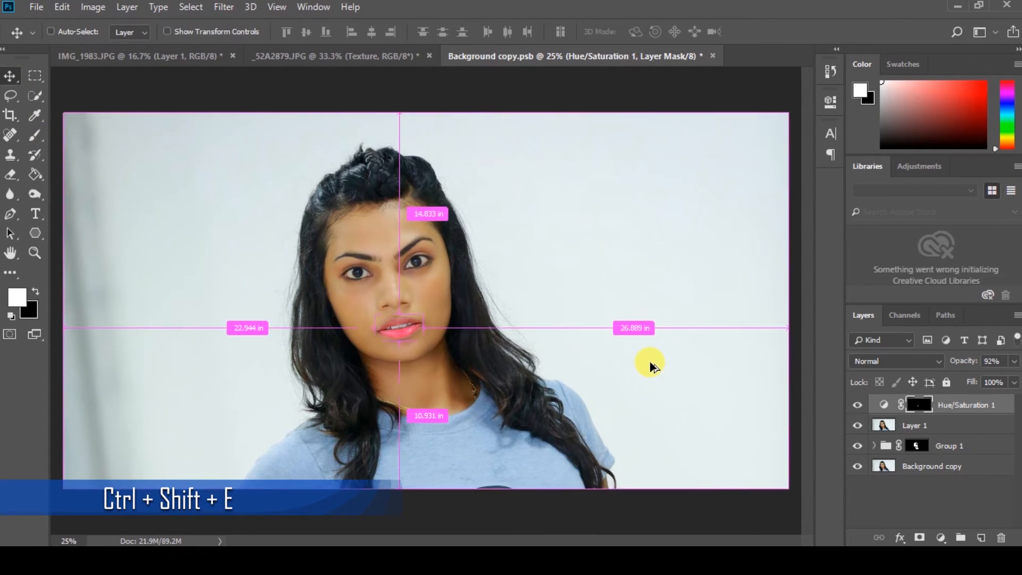
{"action": "key", "text": "ctrl+shift+alt+e"}
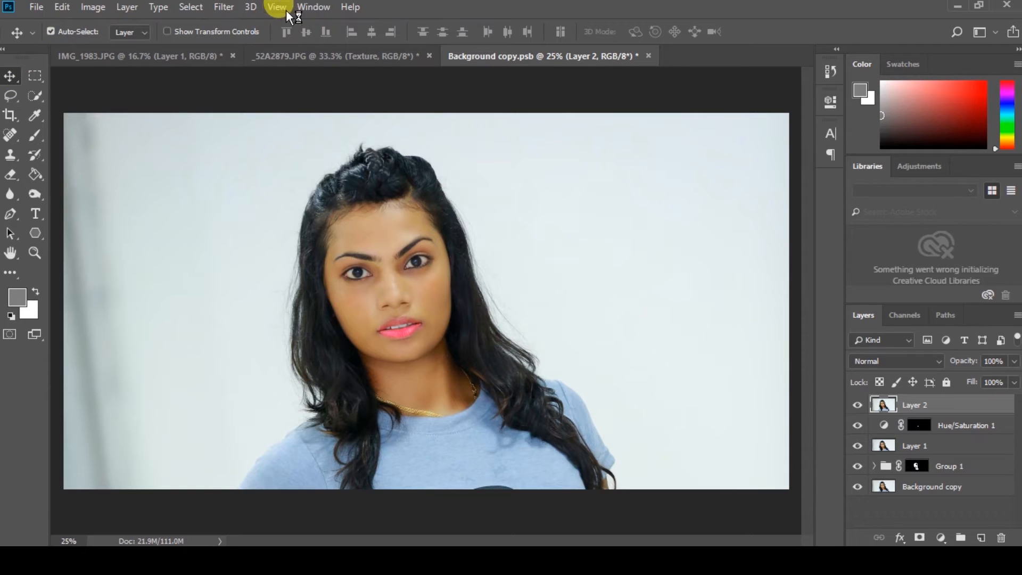
Adjust the merged layer with the Camera Raw Filter: Exposure +0.05, Contrast +3, Highlights -13, Shadows +23, Whites -12, Blacks -41, Clarity -1, Vibrance -1.
{"action": "left_click", "coordinate": [235, 8]}
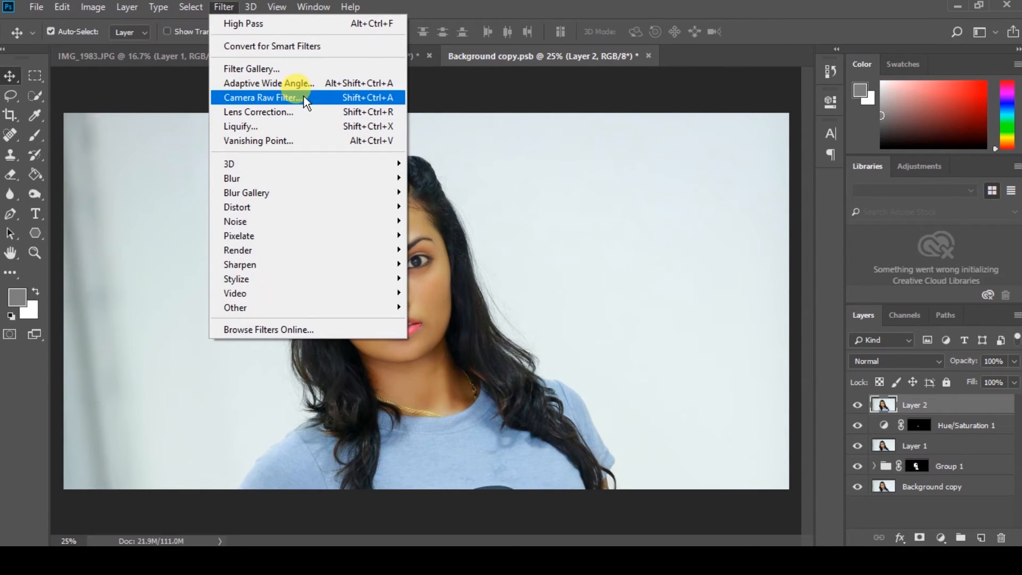
{"action": "left_click", "coordinate": [296, 96]}
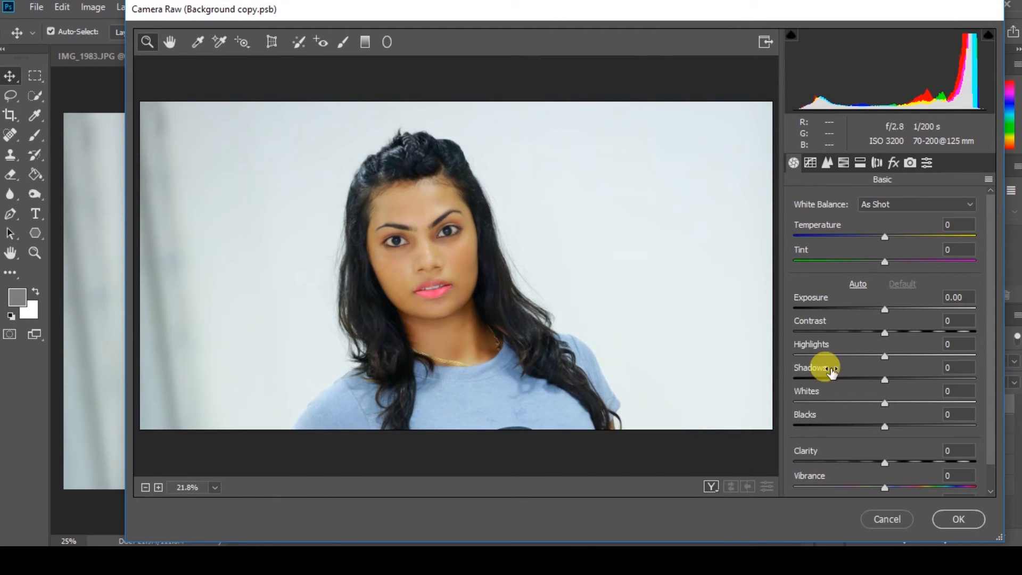
{"action": "left_click_drag", "start_coordinate": [884, 311], "coordinate": [887, 311]}
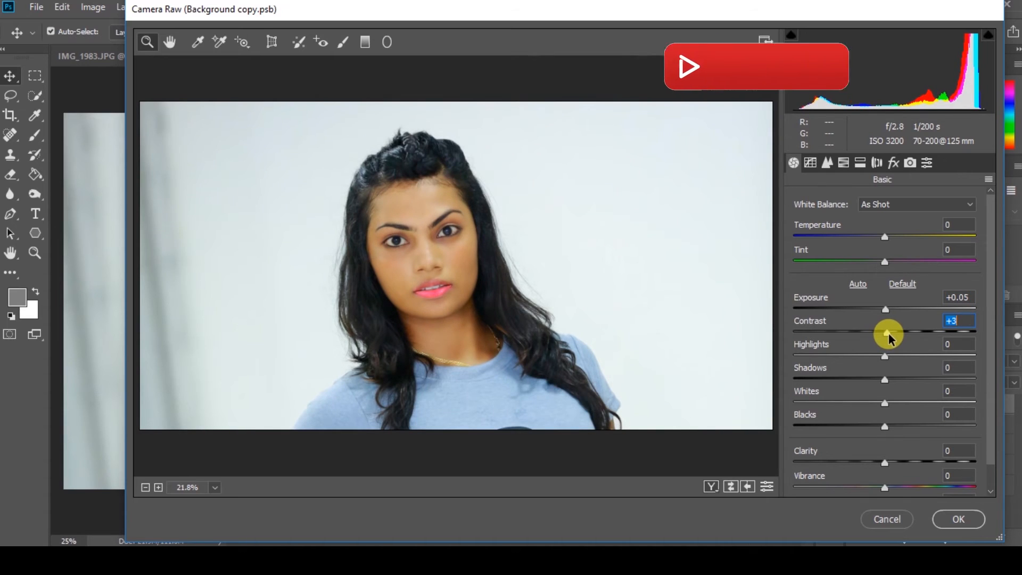
{"action": "left_click_drag", "start_coordinate": [887, 358], "coordinate": [923, 389]}
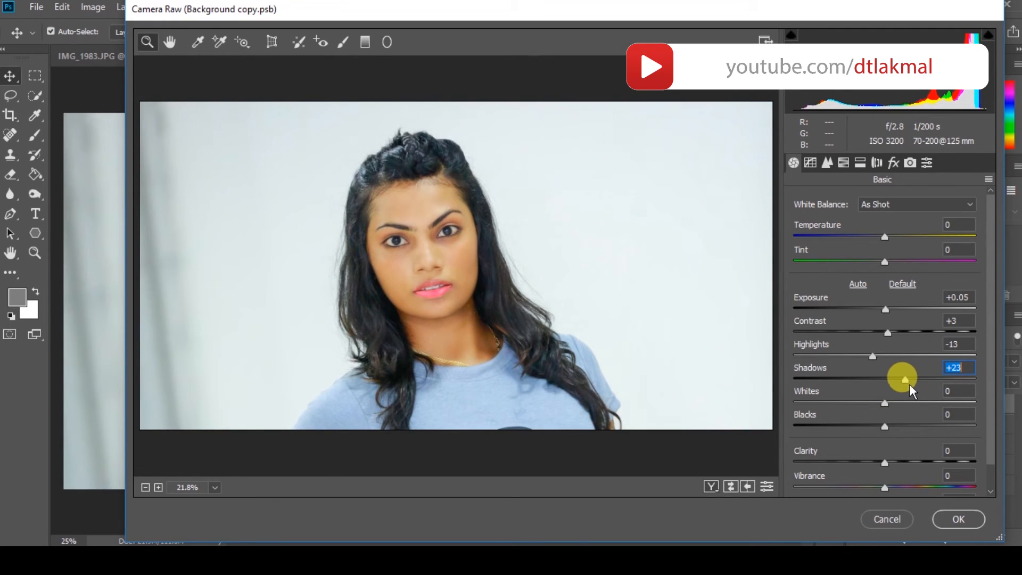
{"action": "mouse_move", "coordinate": [886, 404]}
{"action": "left_mouse_down"}
{"action": "mouse_move", "coordinate": [900, 407]}
{"action": "mouse_move", "coordinate": [852, 406]}
{"action": "mouse_move", "coordinate": [904, 406]}
{"action": "mouse_move", "coordinate": [874, 409]}
{"action": "left_mouse_up"}
{"action": "mouse_move", "coordinate": [886, 470]}
{"action": "left_mouse_down"}
{"action": "mouse_move", "coordinate": [894, 465]}
{"action": "mouse_move", "coordinate": [842, 465]}
{"action": "mouse_move", "coordinate": [879, 464]}
{"action": "left_mouse_up"}
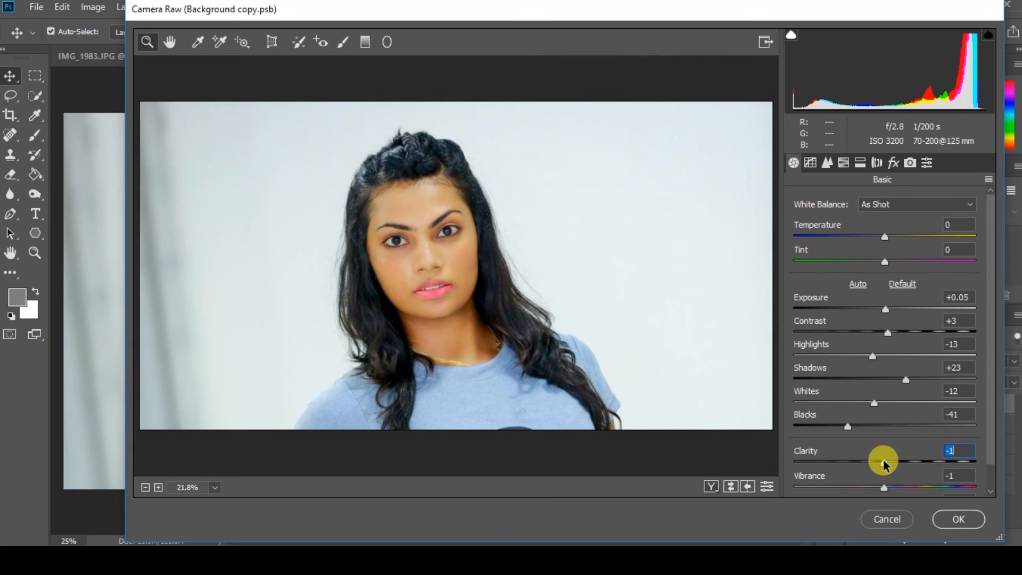
Set the Camera Raw HSL saturation to Blues +23, Aquas +8 and Yellows -1, and finish the filter.
{"action": "left_click", "coordinate": [827, 163]}
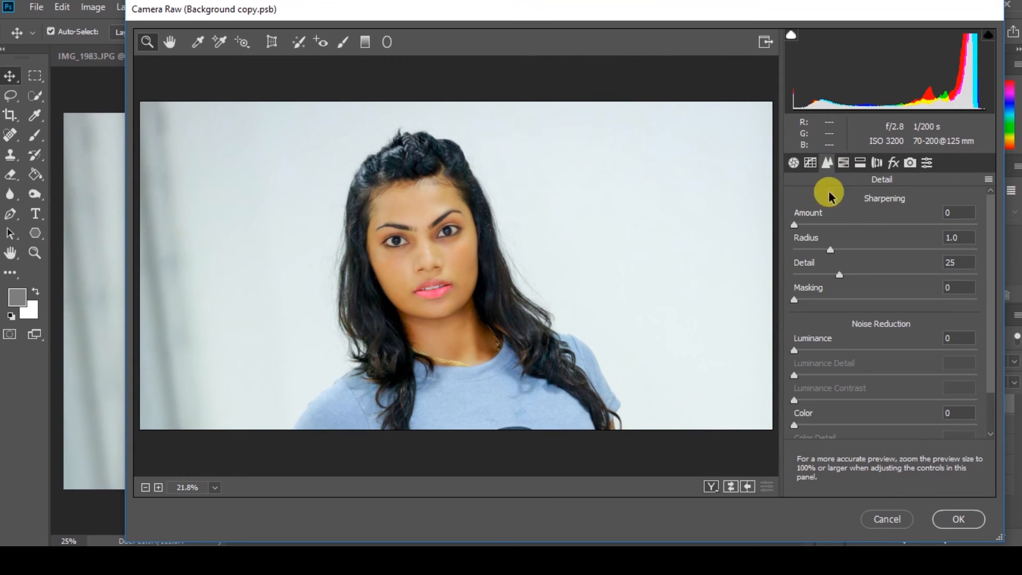
{"action": "left_click", "coordinate": [803, 352]}
{"action": "left_click", "coordinate": [843, 163]}
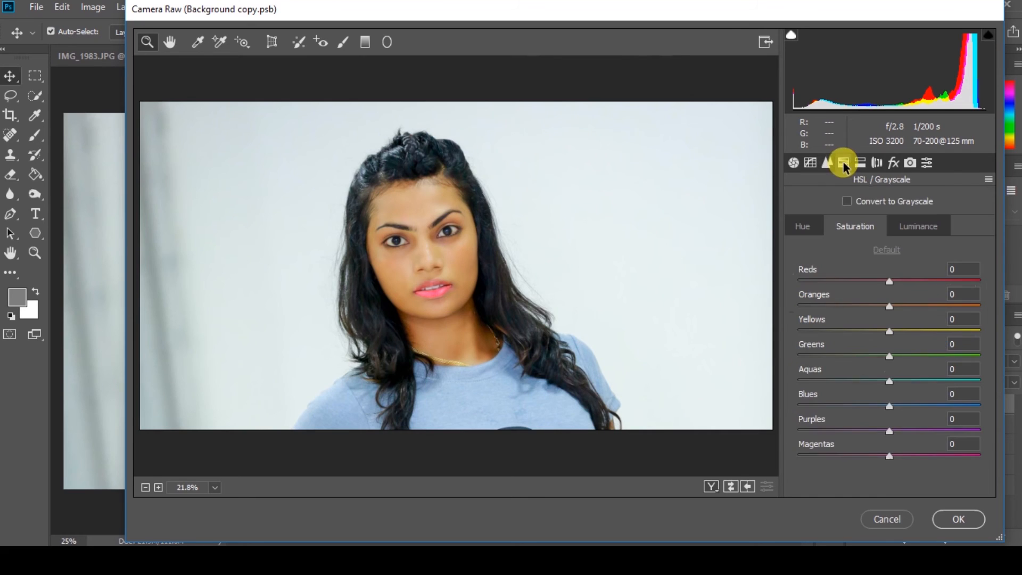
{"action": "left_click_drag", "start_coordinate": [887, 406], "coordinate": [908, 410]}
{"action": "left_click_drag", "start_coordinate": [893, 358], "coordinate": [889, 356]}
{"action": "left_click_drag", "start_coordinate": [888, 331], "coordinate": [888, 328]}
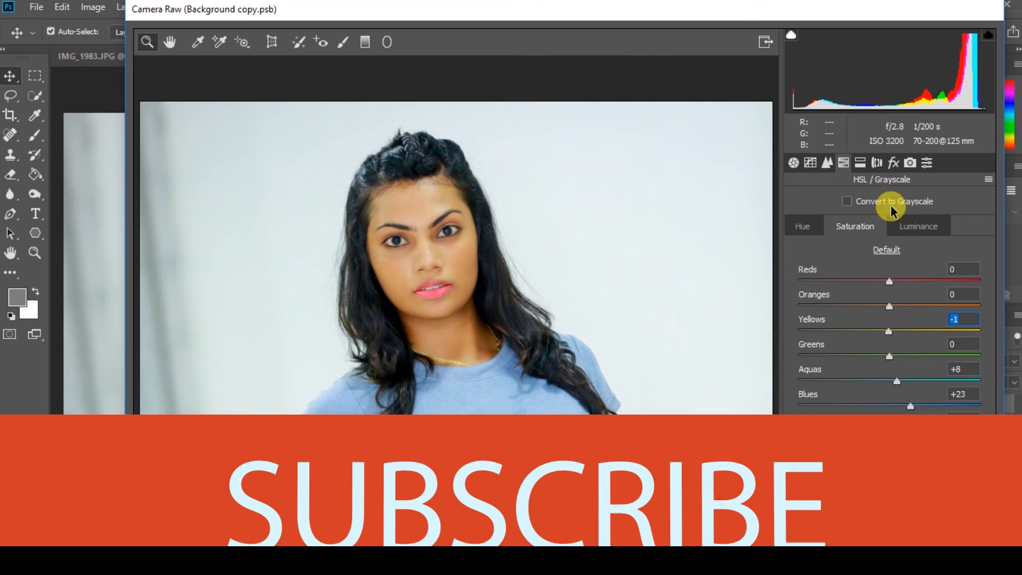
{"action": "left_click", "coordinate": [884, 532]}
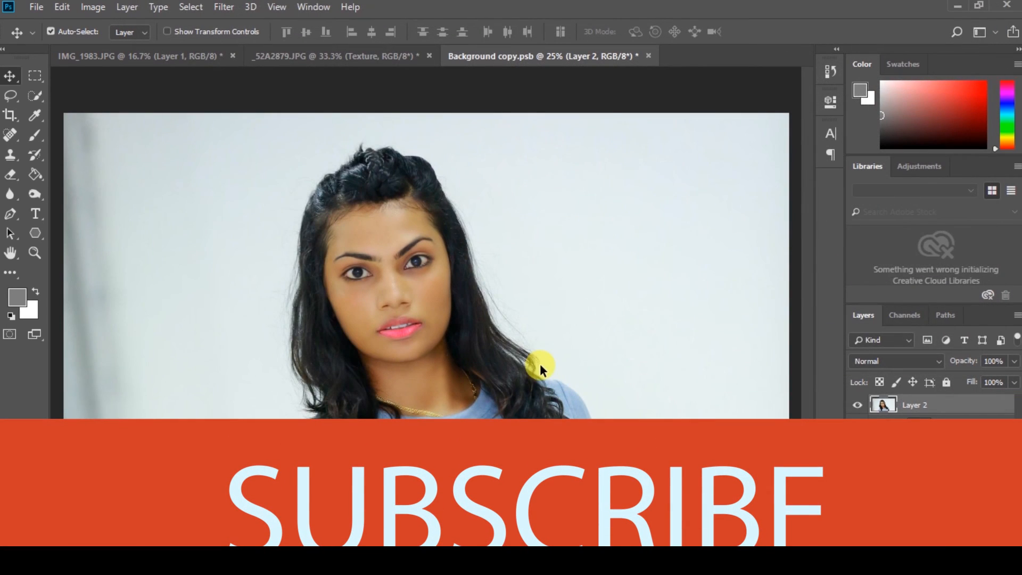